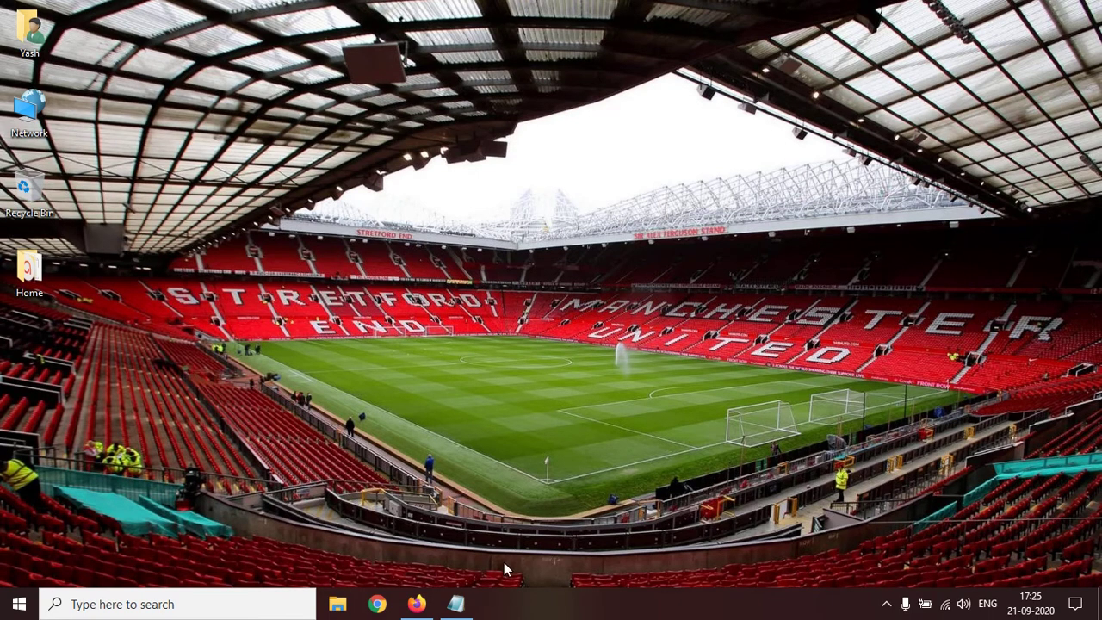
Show the Notepad tutorial's article title, then switch to the news18 IPL article in Firefox
click(455, 604)
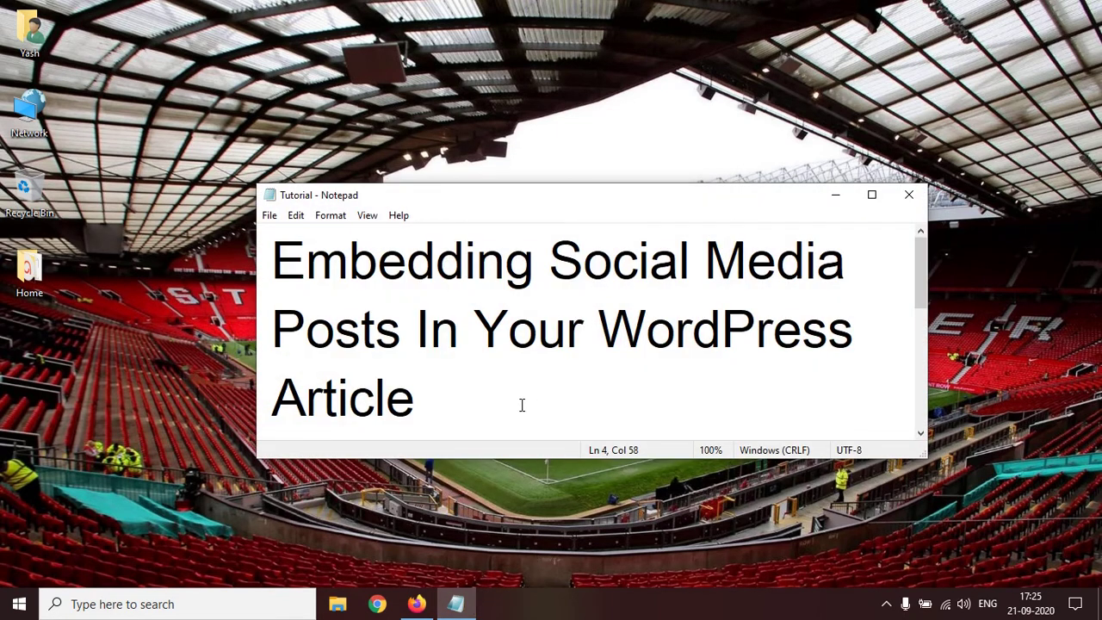
mouse_move(420, 602)
click(471, 525)
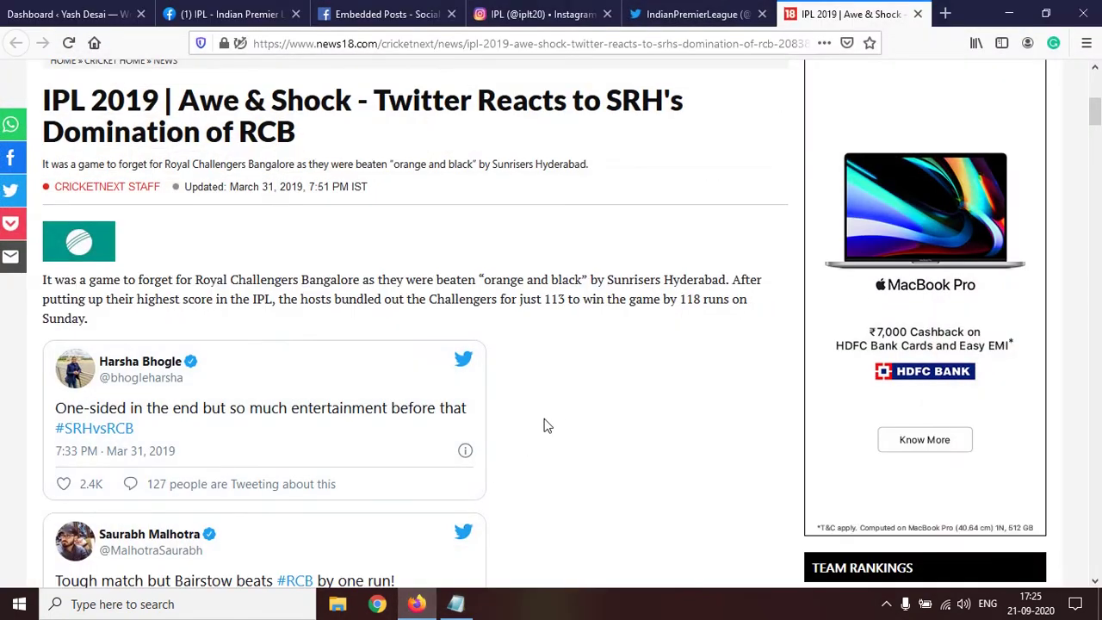
Look over the news18 article's embedded SRH-RCB tweets, then switch to the WordPress Dashboard tab
scroll(548, 425, down, 1)
scroll(552, 425, down, 3)
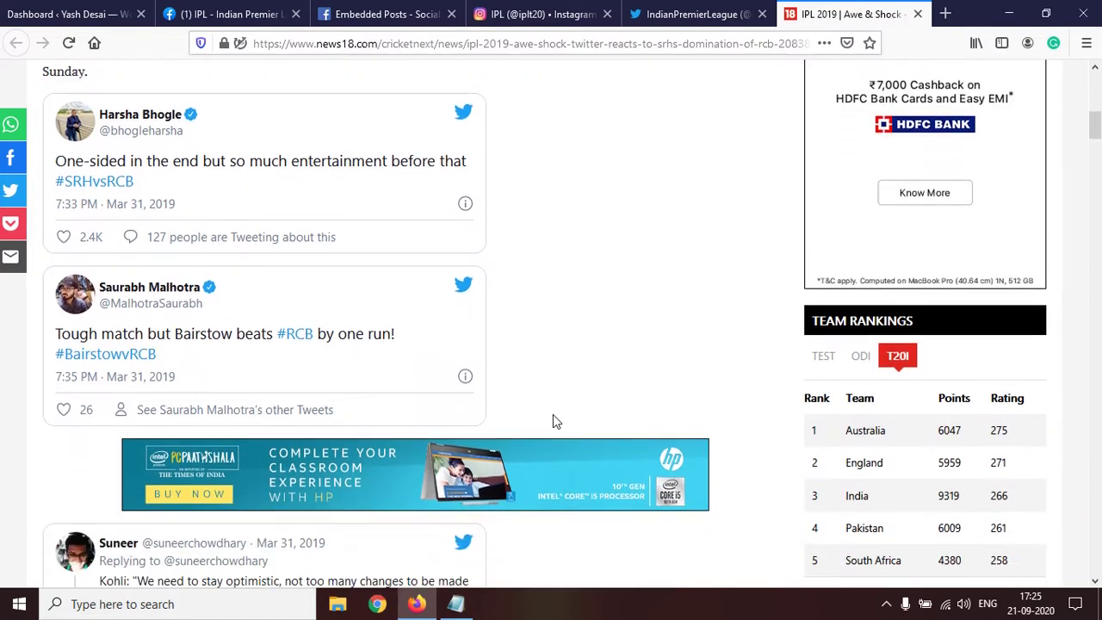
scroll(553, 420, up, 2)
scroll(544, 396, down, 1)
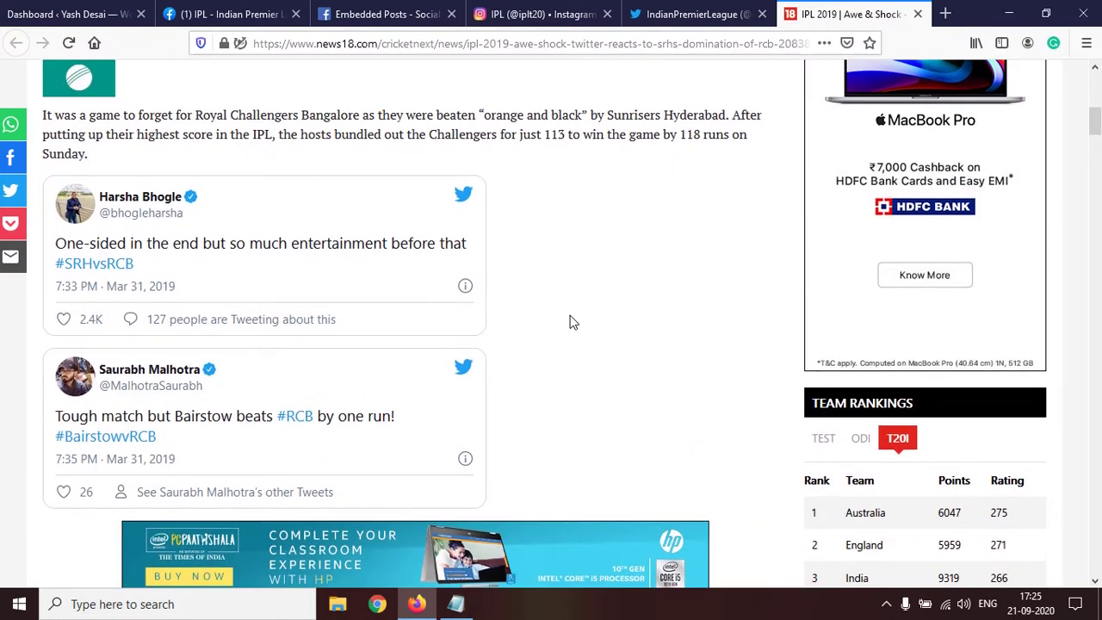
scroll(569, 322, down, 2)
scroll(556, 320, up, 2)
scroll(578, 369, down, 1)
scroll(578, 369, up, 2)
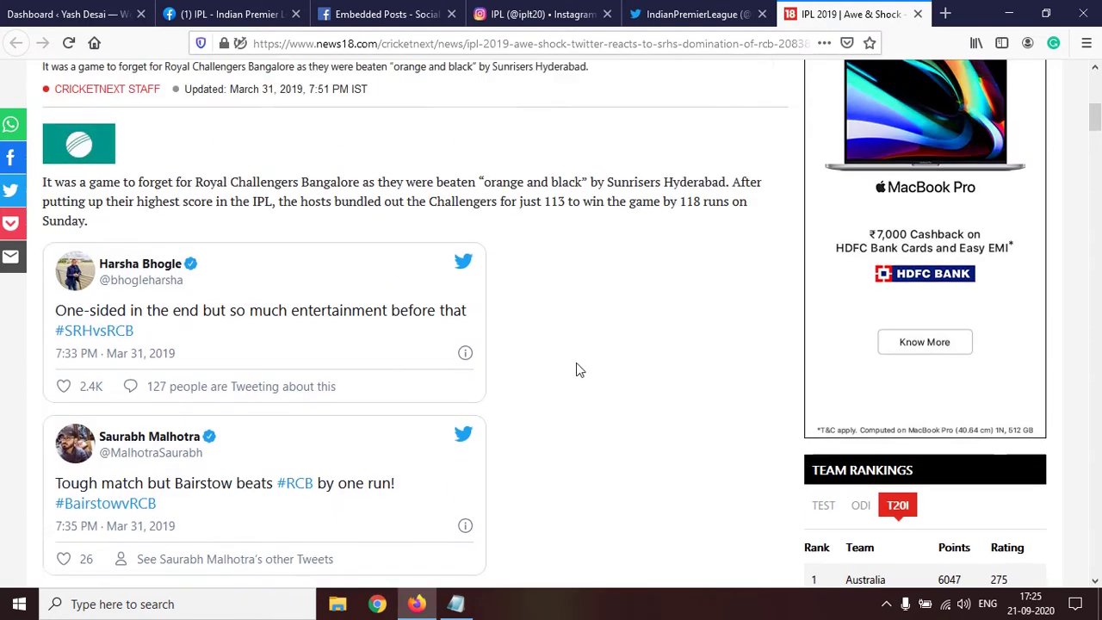
scroll(578, 369, up, 1)
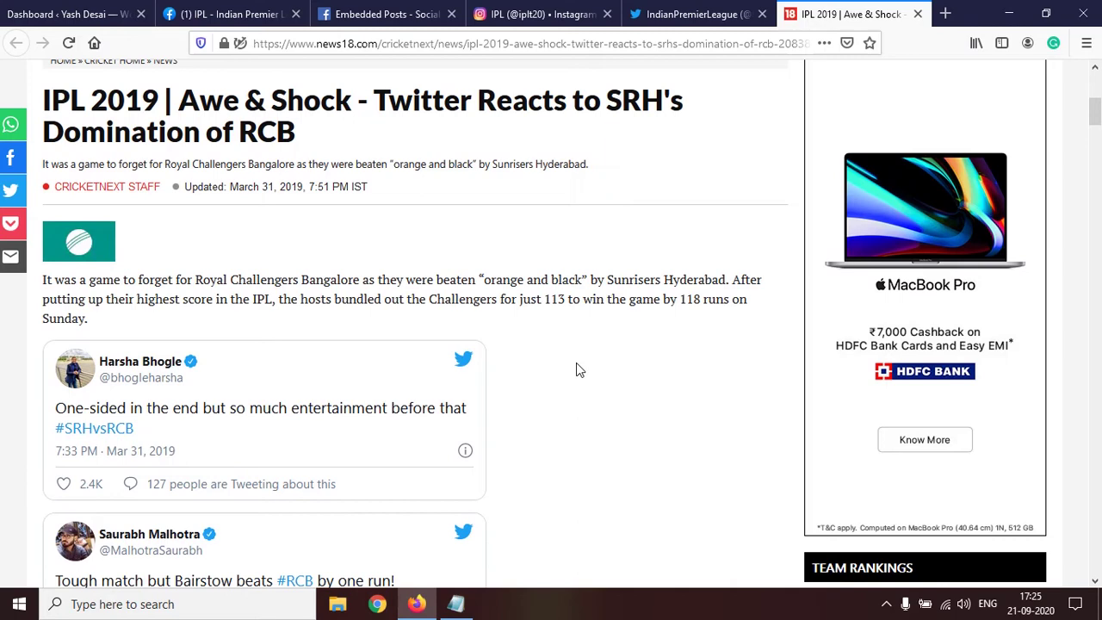
click(56, 16)
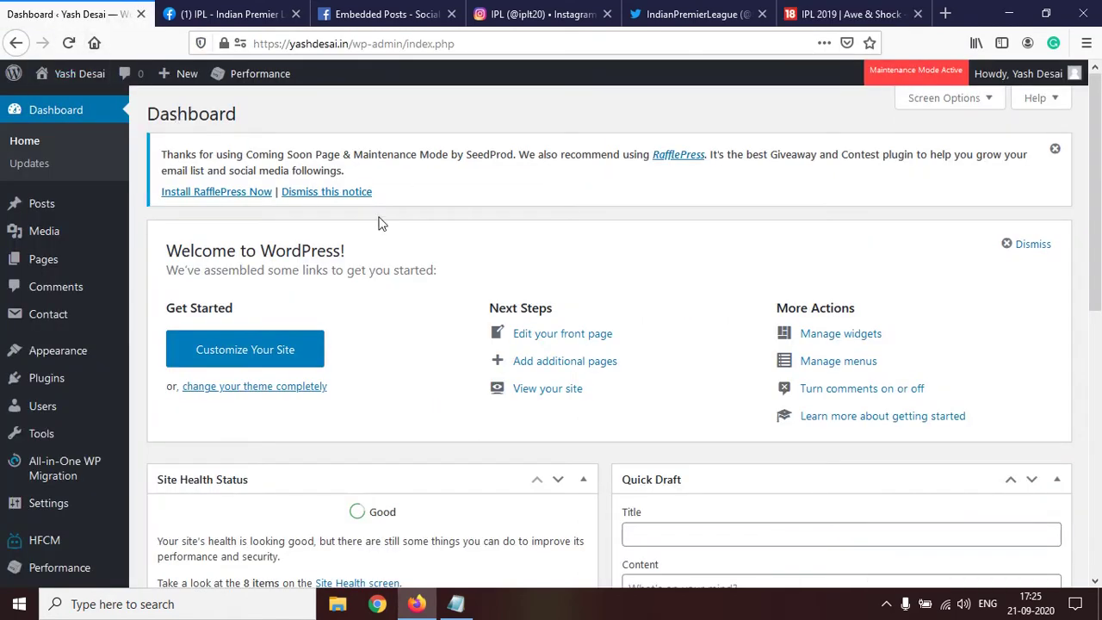
From Posts, open the draft 'Embedding Social Media Posts In Your WordPress Article' for editing
click(41, 208)
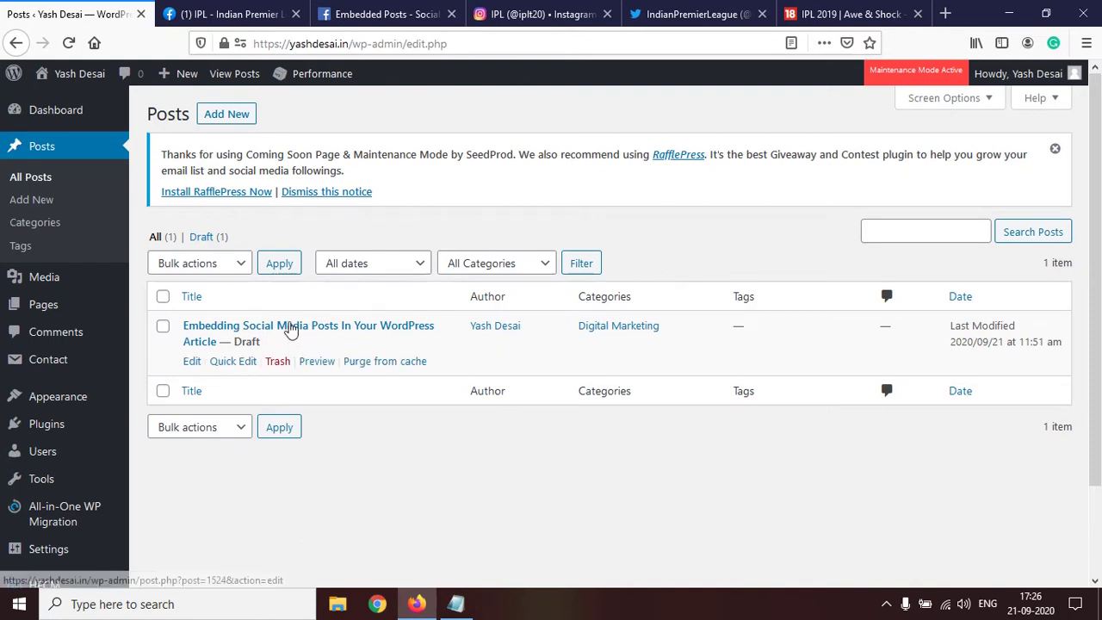
click(291, 328)
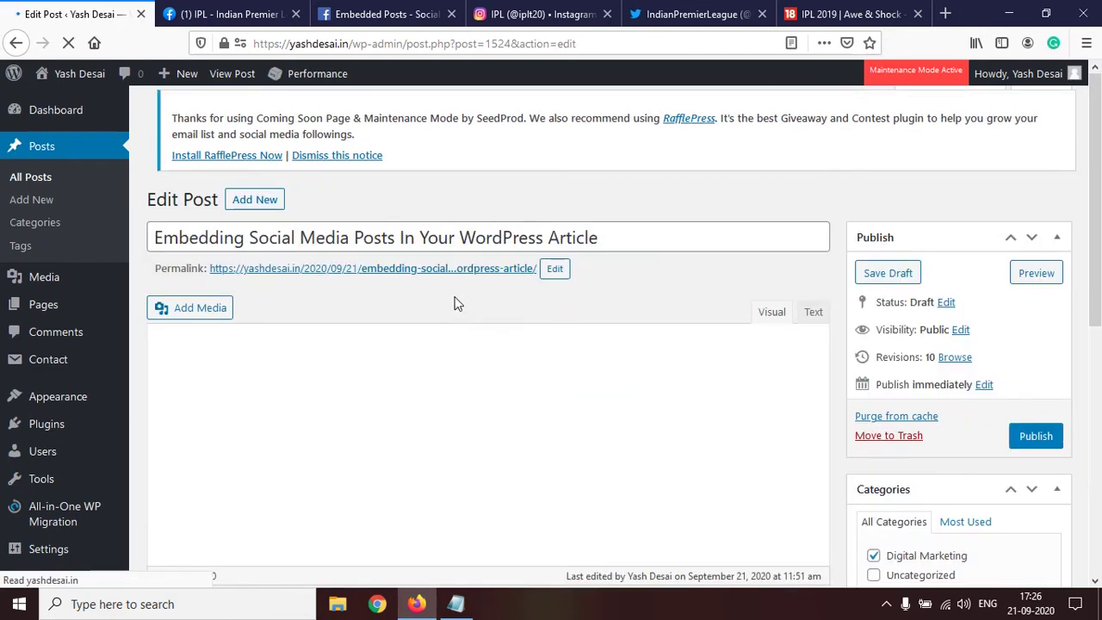
scroll(456, 304, down, 3)
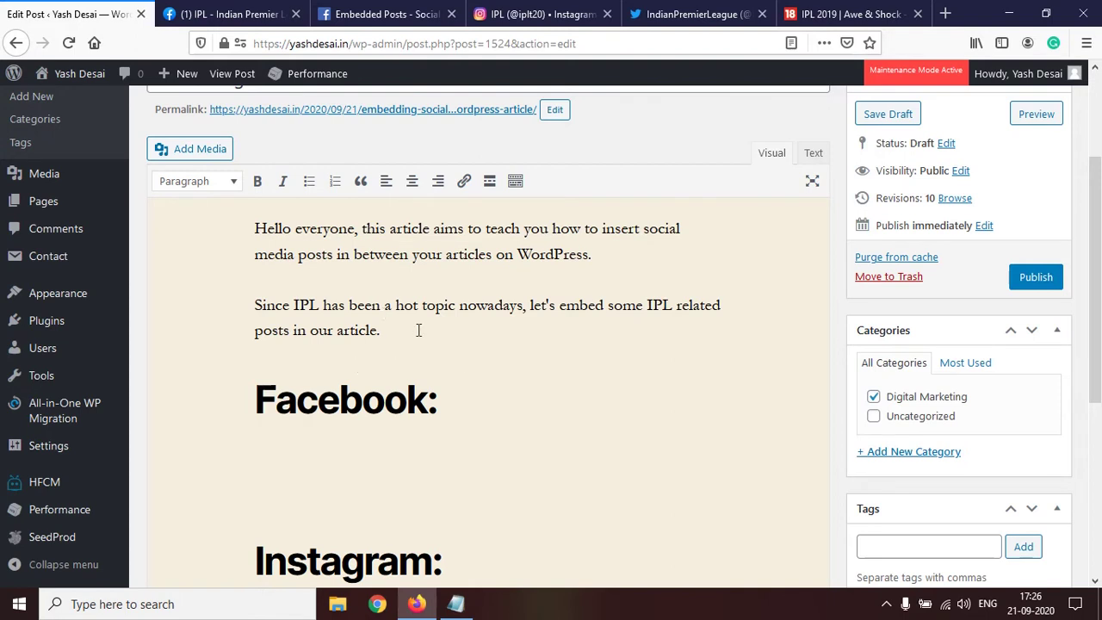
scroll(504, 351, down, 4)
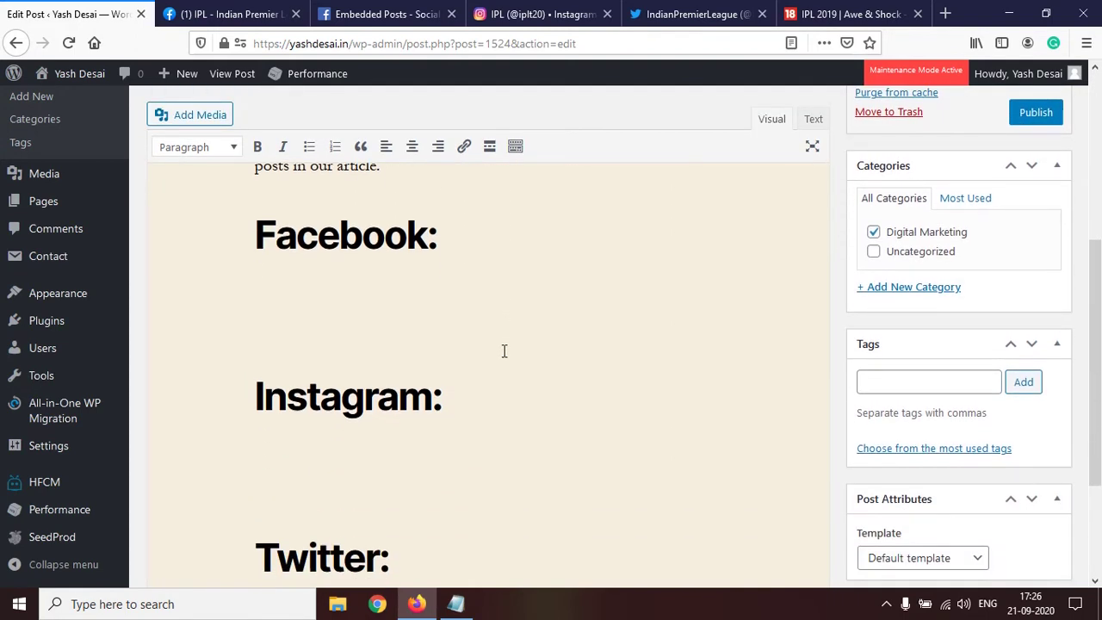
scroll(504, 351, down, 2)
scroll(444, 271, down, 2)
scroll(379, 278, up, 4)
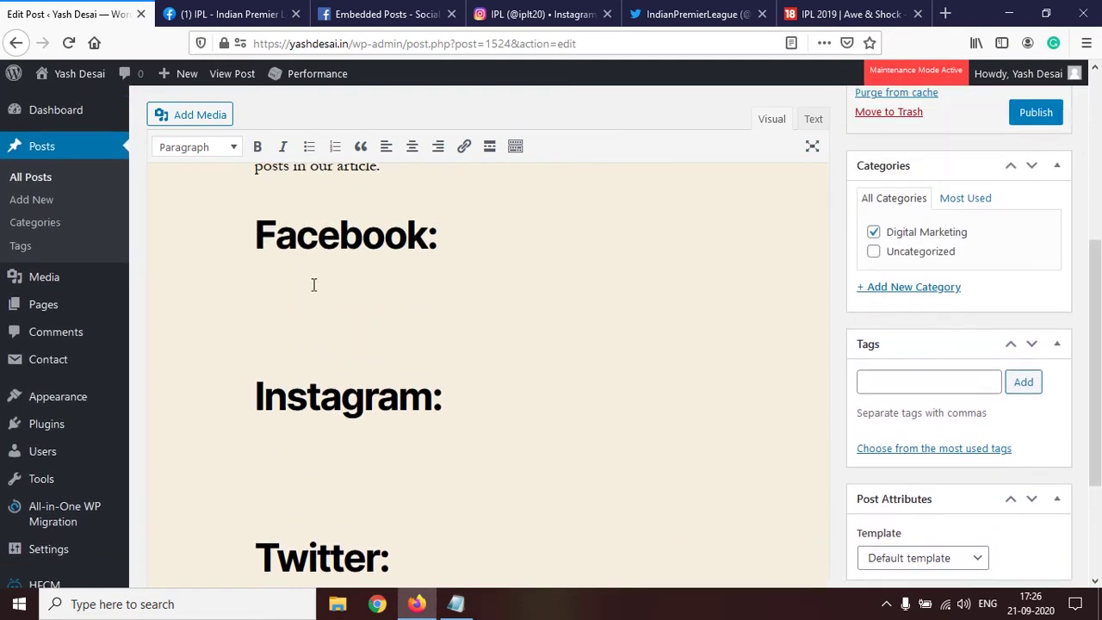
scroll(320, 401, down, 2)
scroll(341, 335, up, 2)
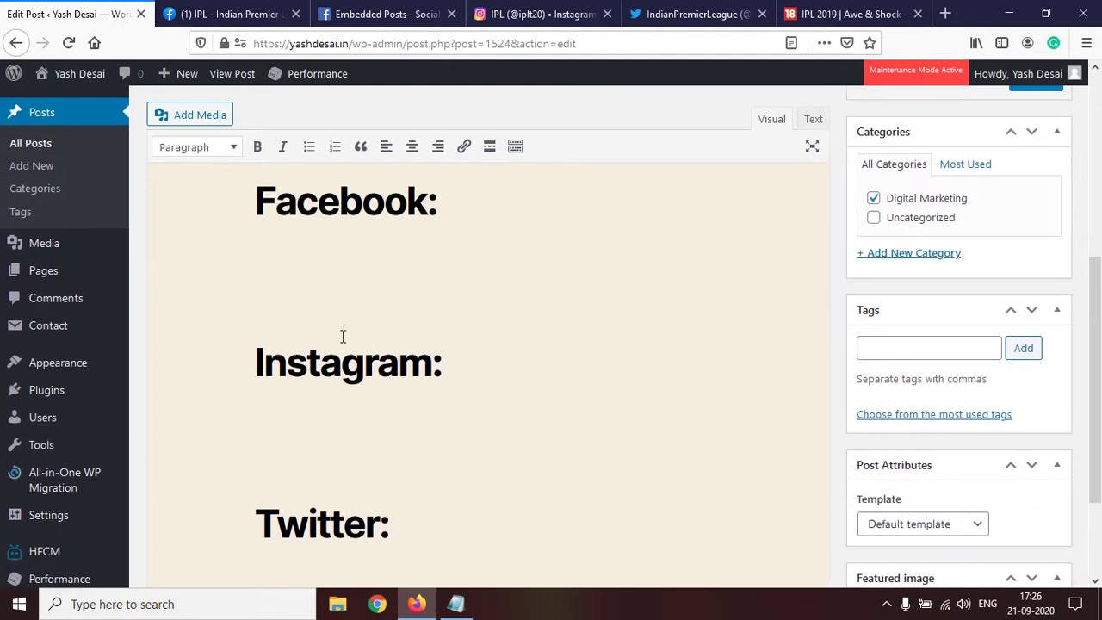
click(289, 309)
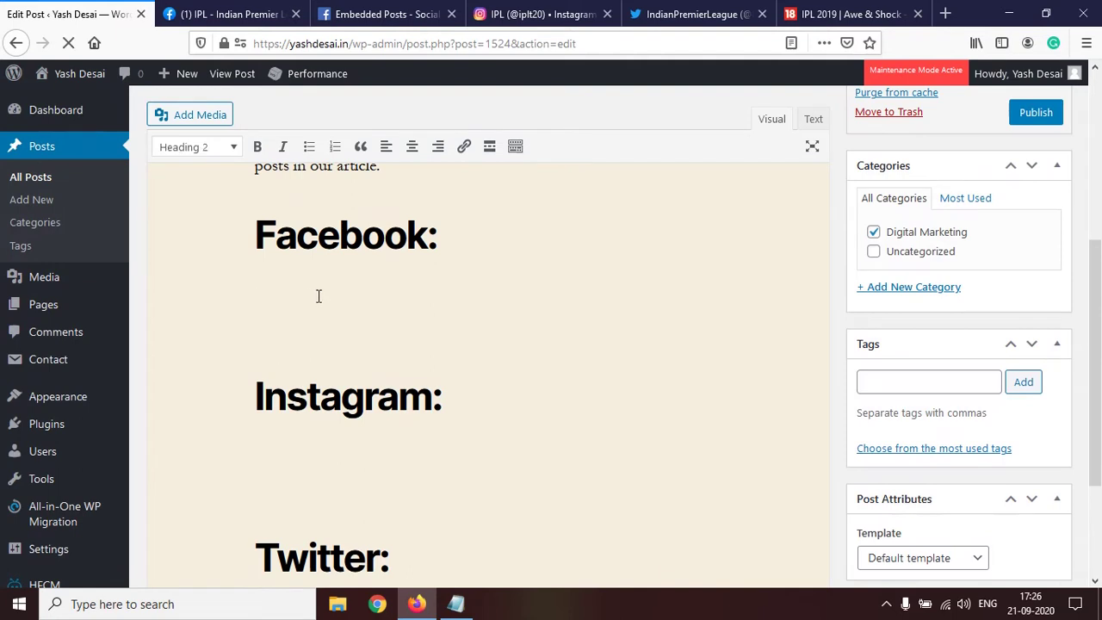
scroll(319, 298, down, 2)
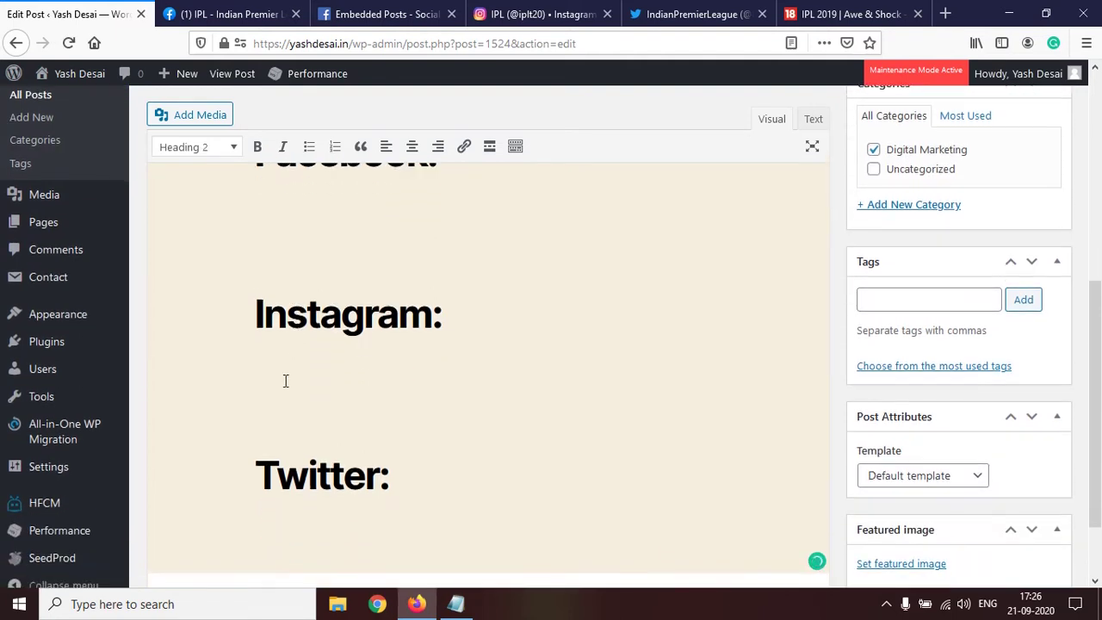
click(285, 381)
scroll(285, 386, down, 2)
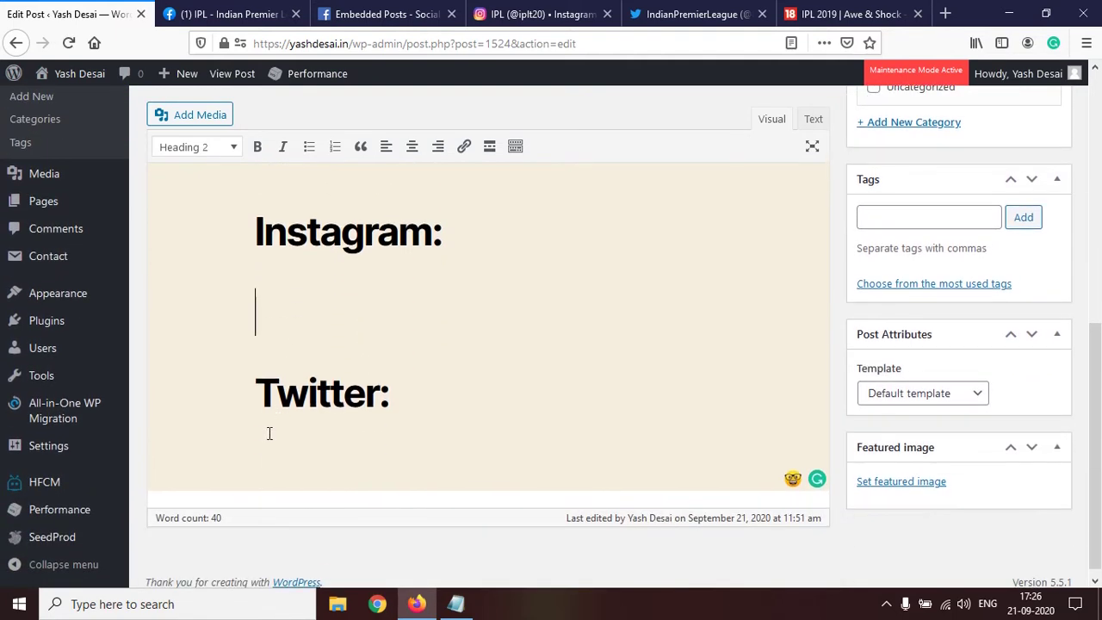
scroll(494, 370, up, 6)
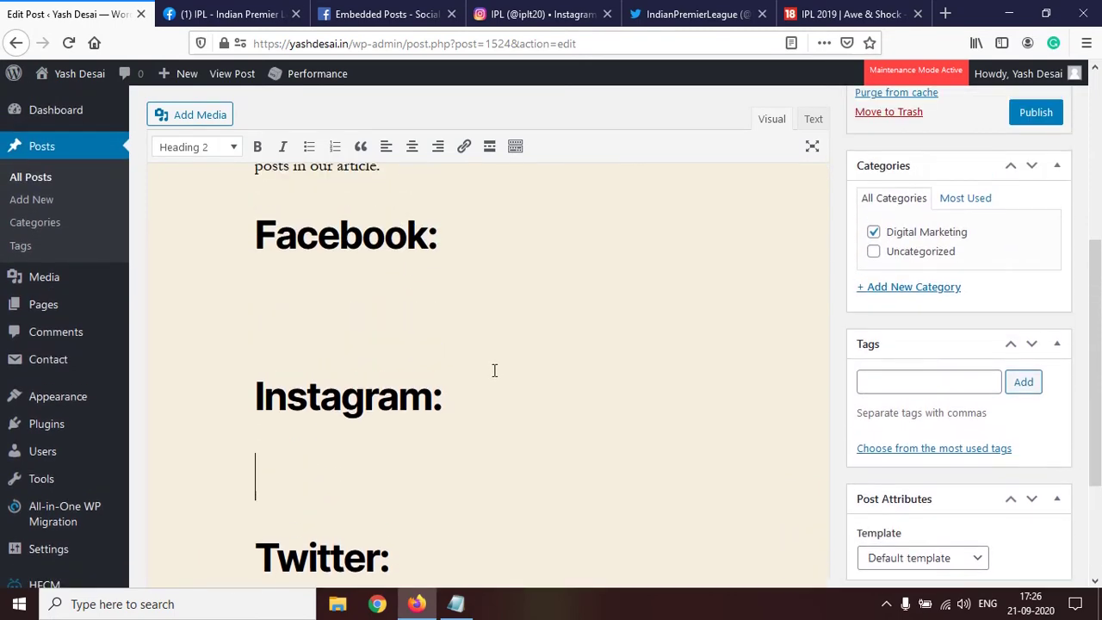
On the IPL Facebook page, choose Embed for the Jonny Bairstow maiden-century post
click(219, 14)
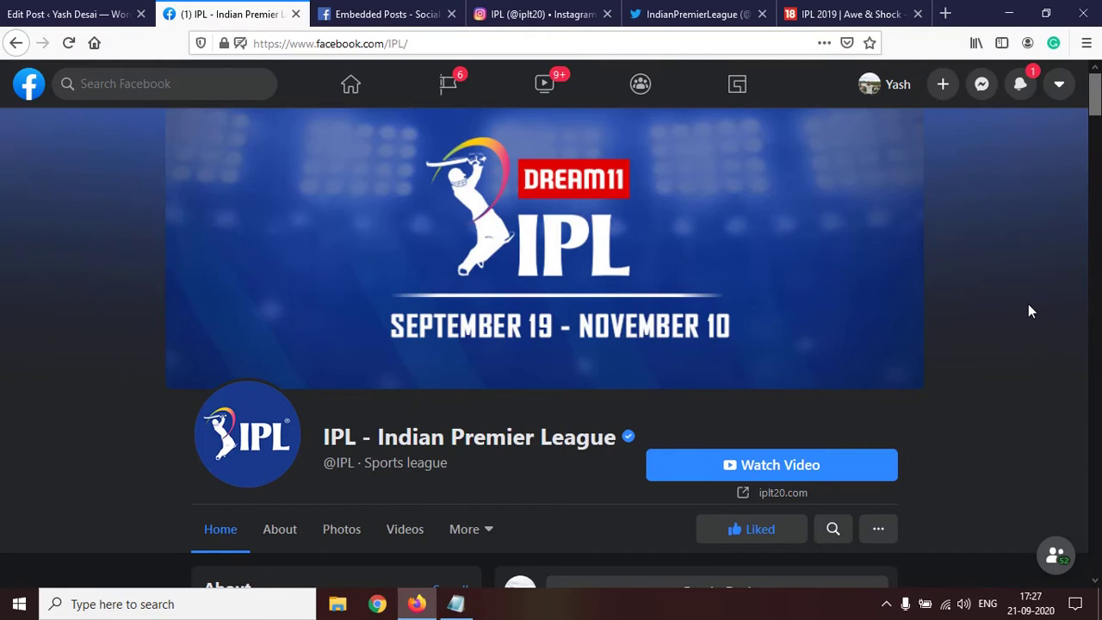
scroll(1025, 312, down, 5)
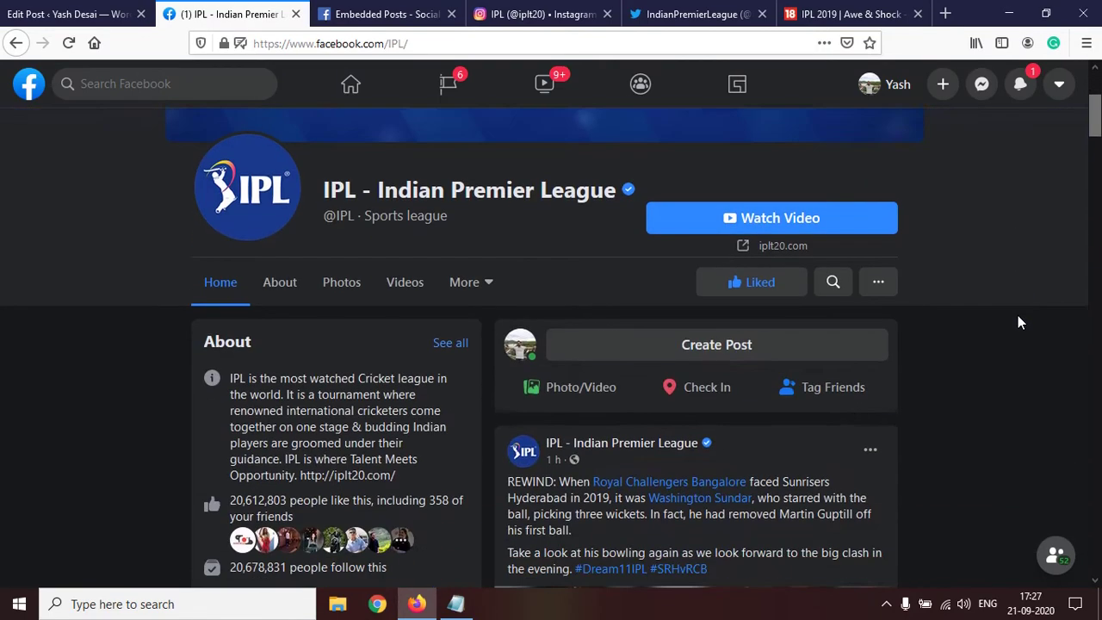
scroll(1018, 322, down, 3)
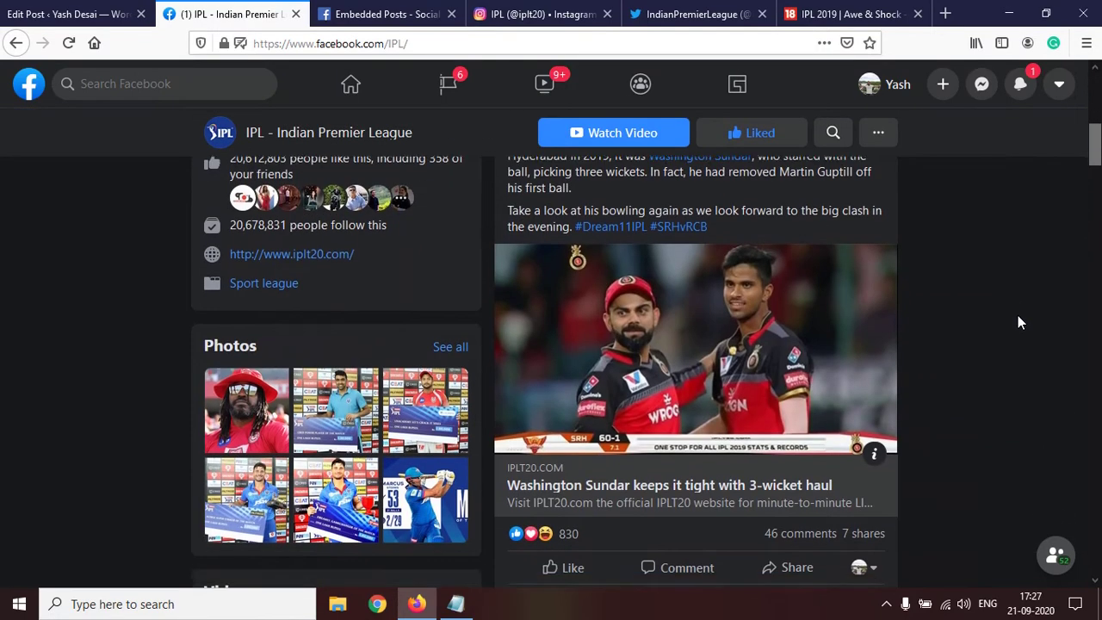
scroll(788, 382, down, 5)
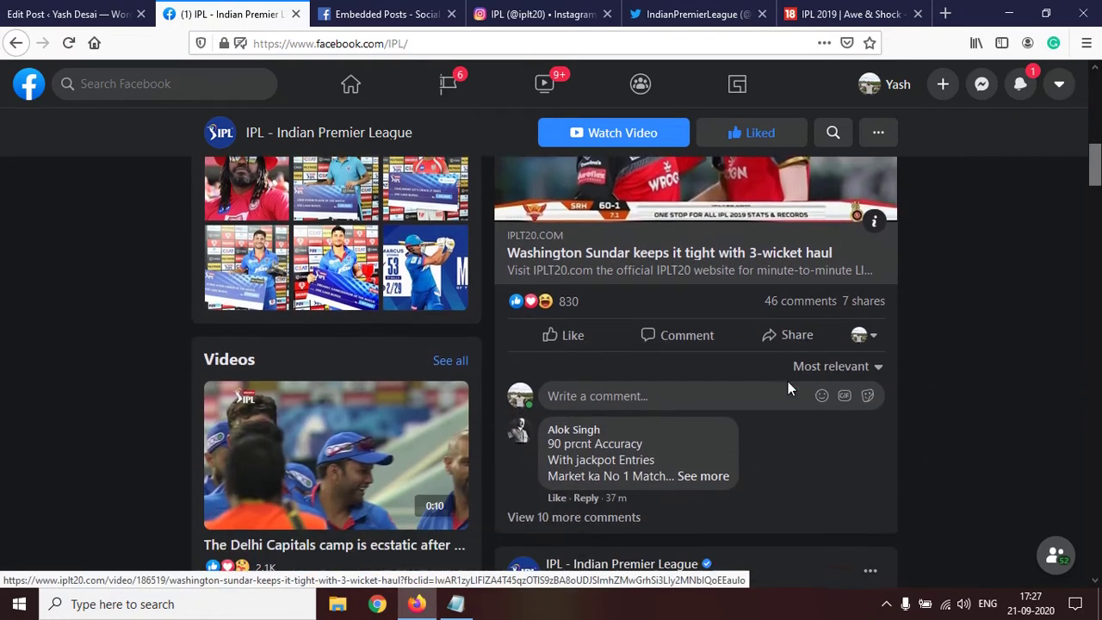
scroll(962, 331, down, 1)
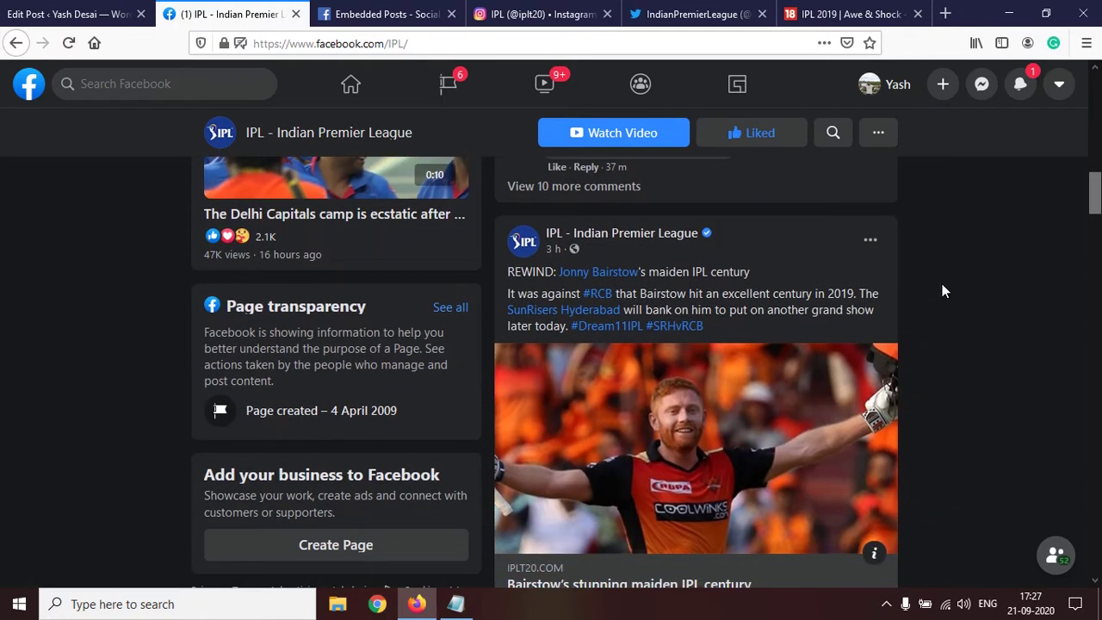
click(871, 243)
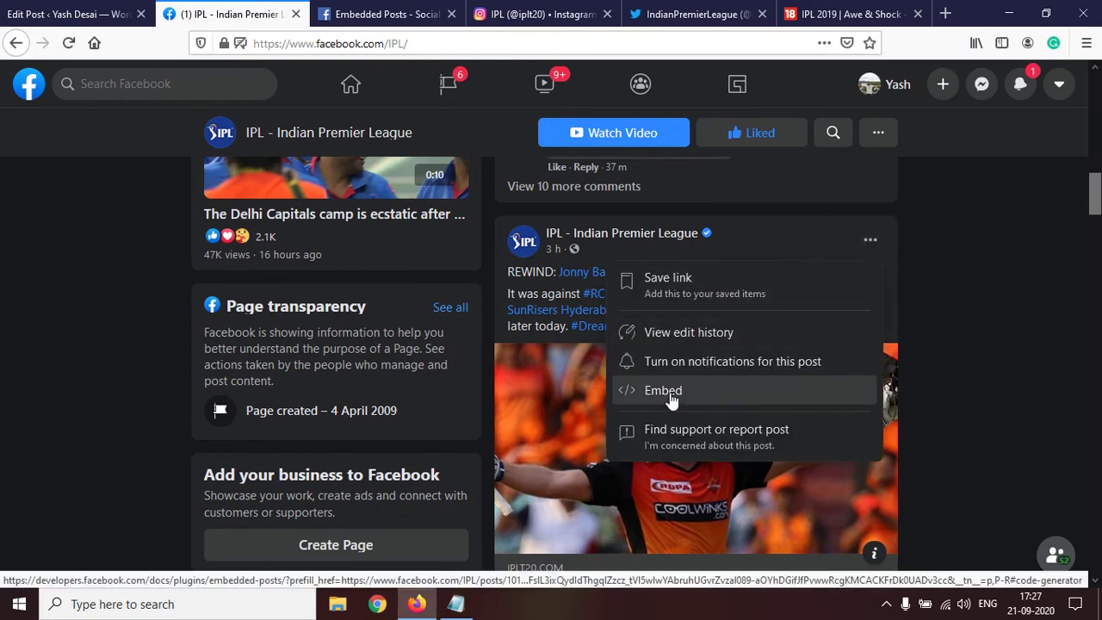
click(379, 14)
Generate the Bairstow post's embed code and switch to its IFrame version
scroll(715, 288, up, 3)
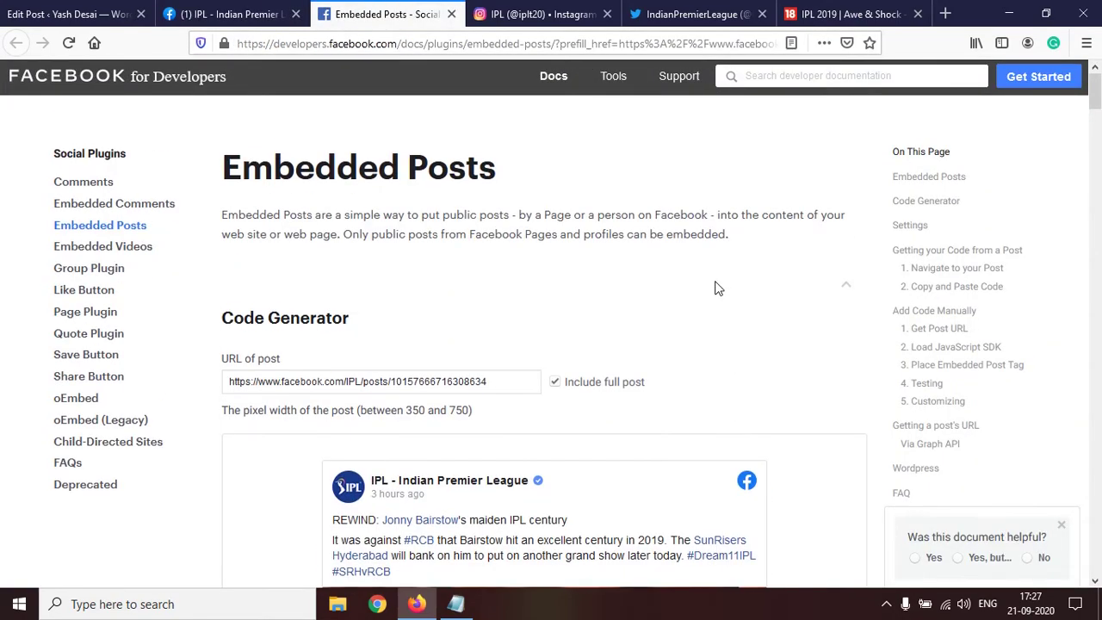
scroll(540, 285, down, 5)
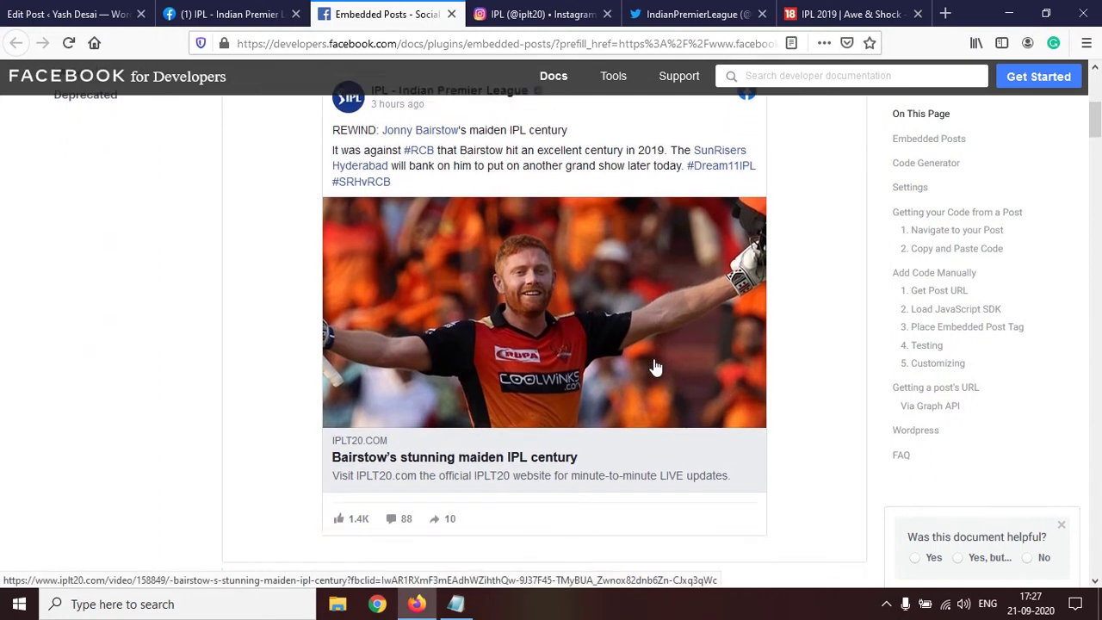
scroll(633, 372, down, 1)
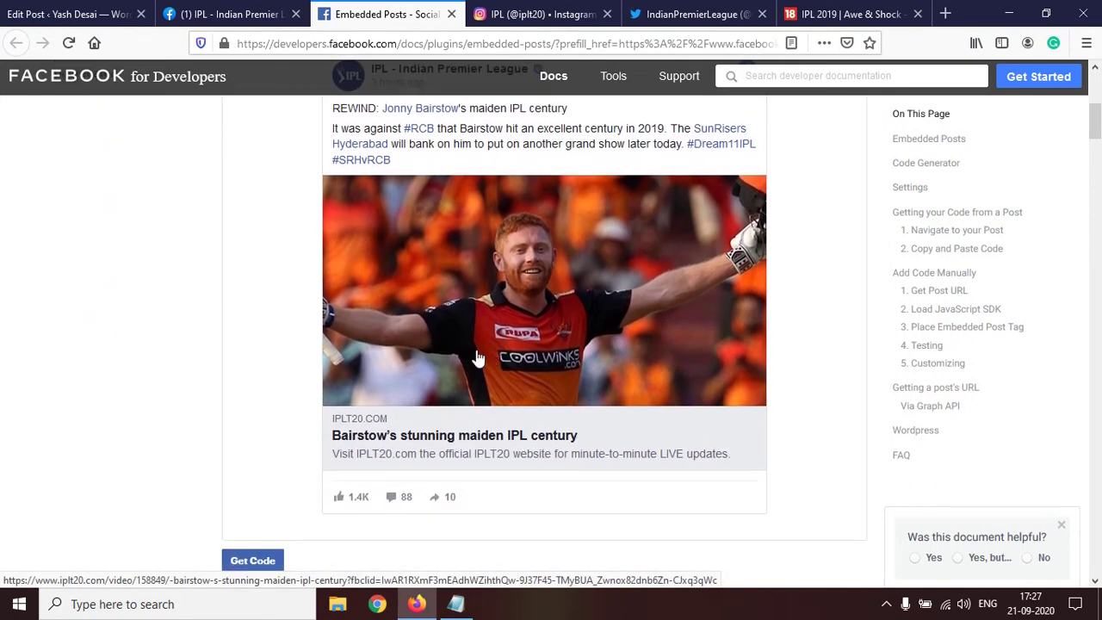
scroll(477, 287, up, 1)
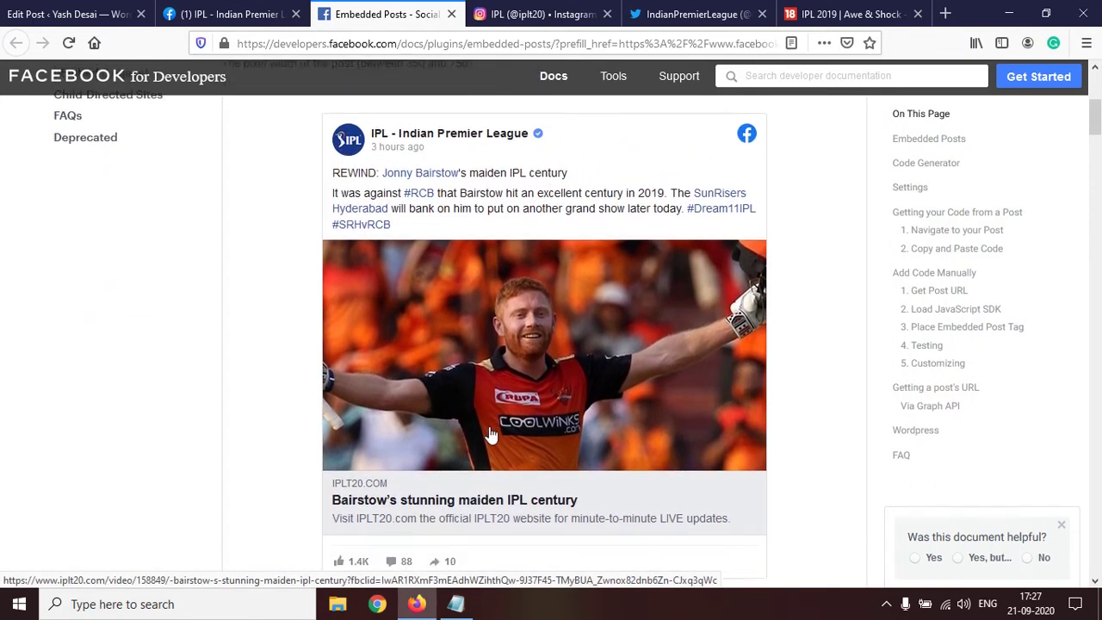
scroll(303, 423, down, 1)
click(255, 567)
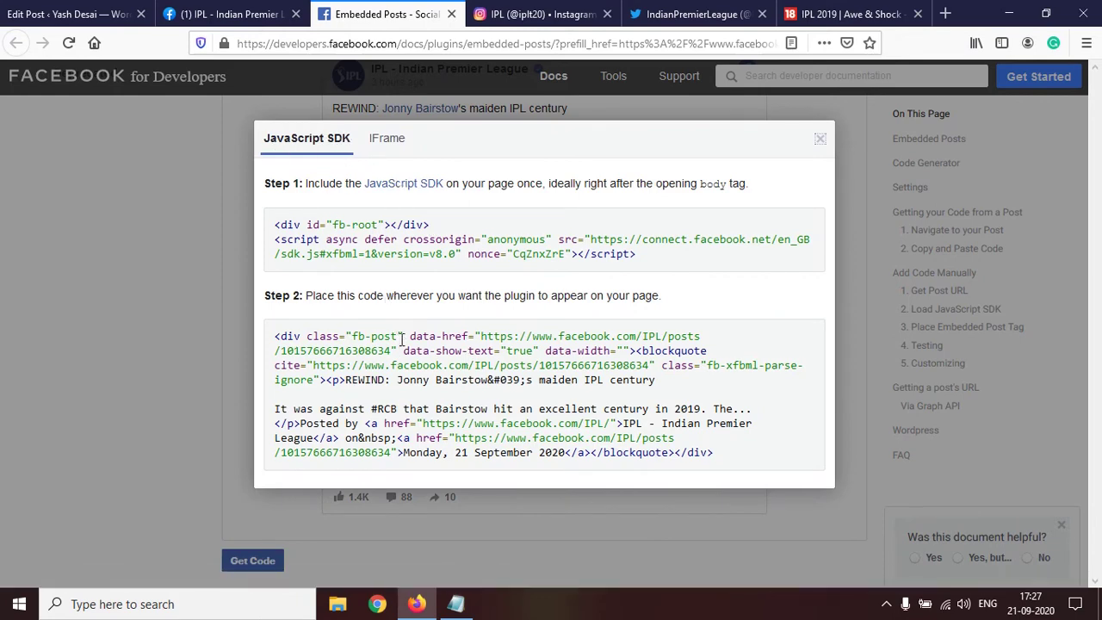
click(390, 142)
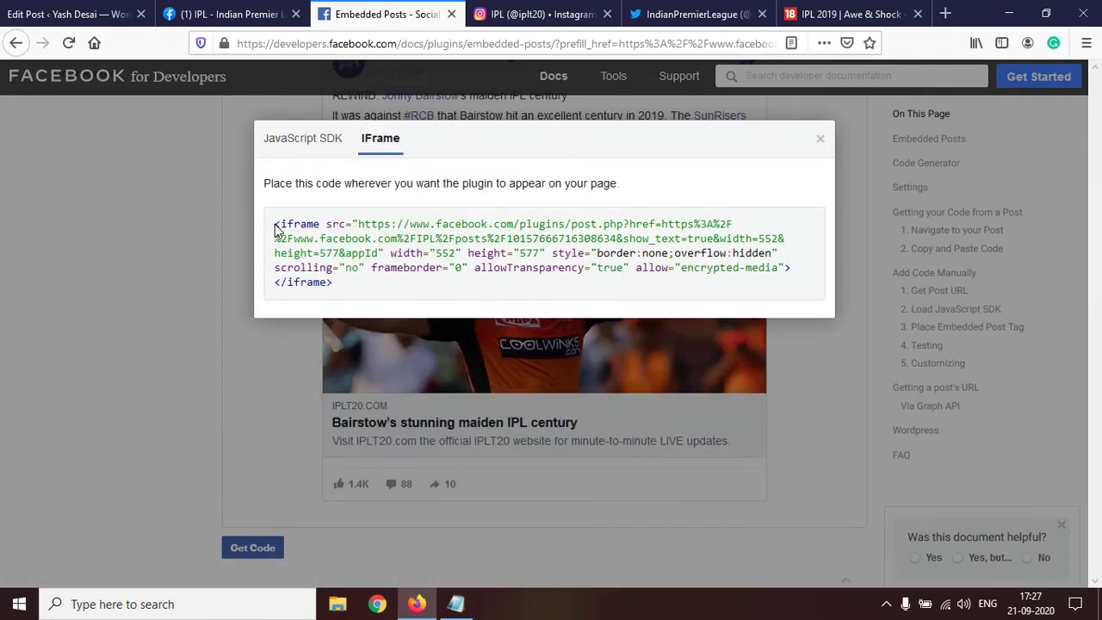
Copy the iframe embed code and return to the WordPress Edit Post tab
drag(276, 225, 365, 287)
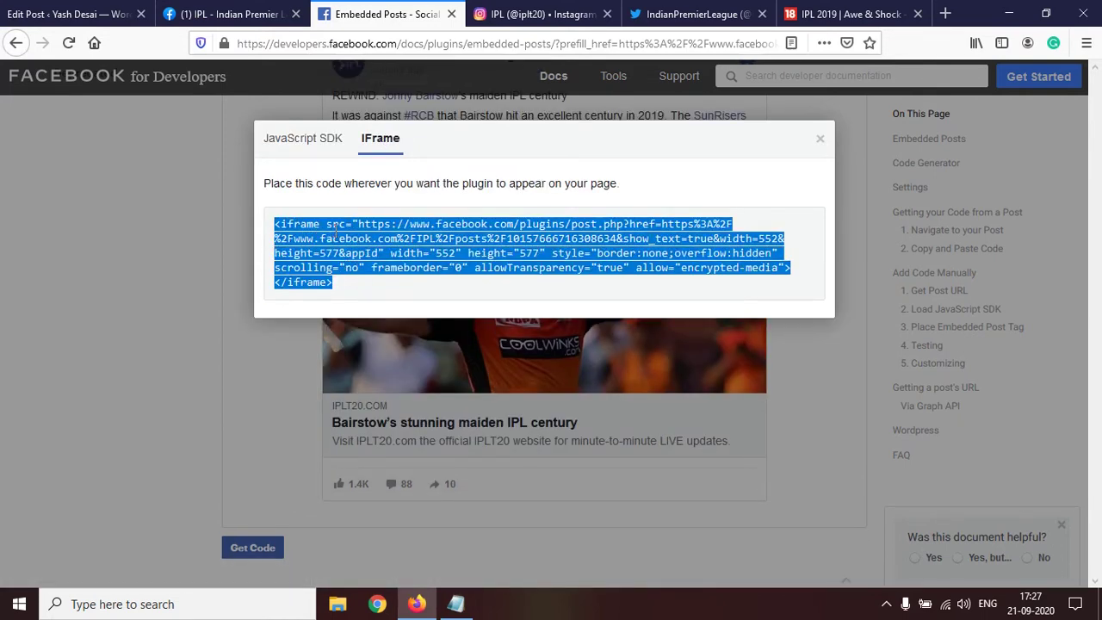
right_click(336, 231)
click(374, 244)
click(51, 14)
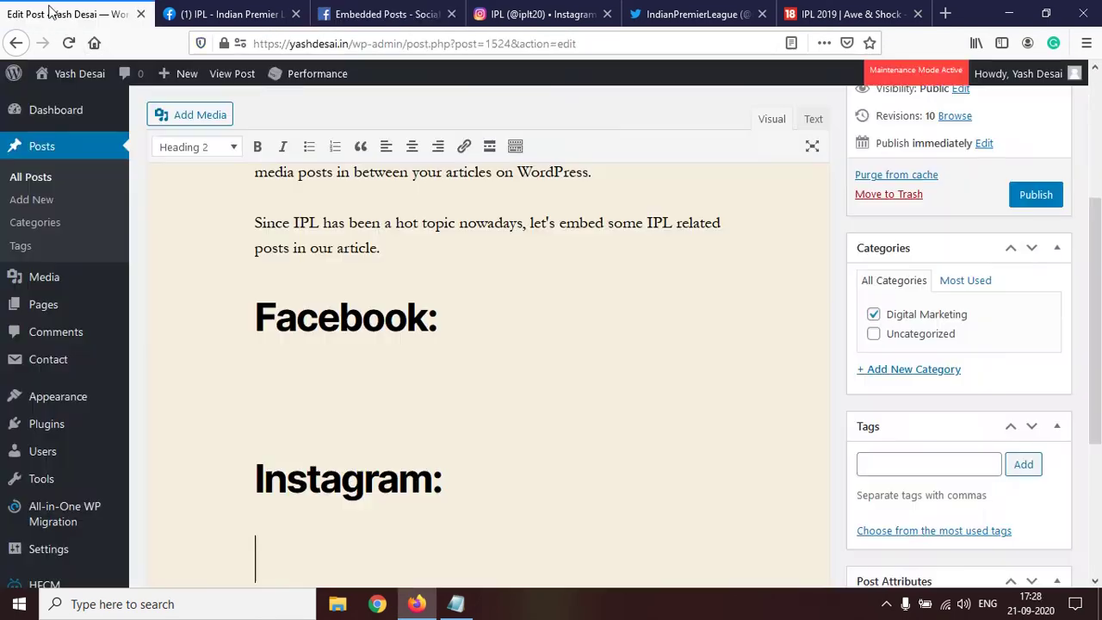
In the Text editor view, paste the Facebook iframe code on a new line below <h2>Facebook:</h2>
scroll(623, 330, up, 2)
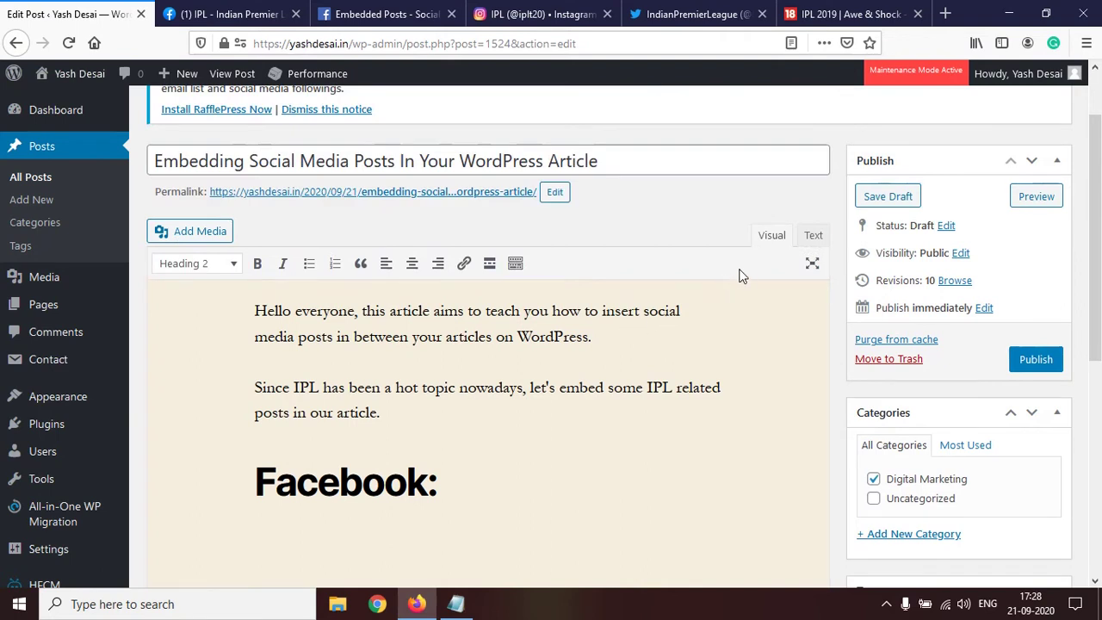
scroll(571, 352, down, 1)
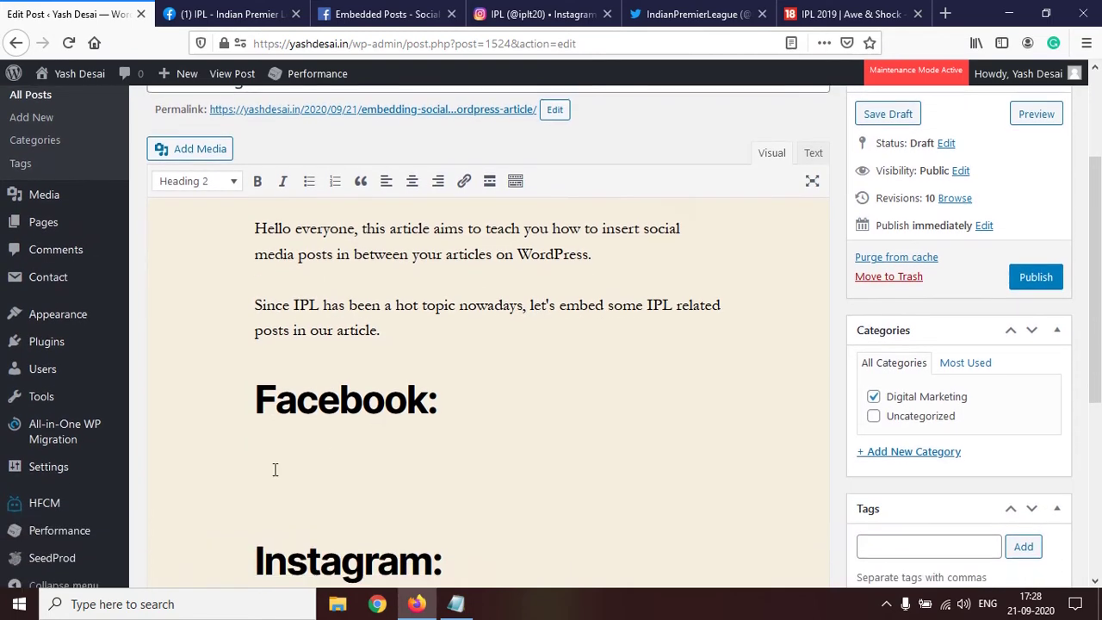
scroll(531, 397, up, 1)
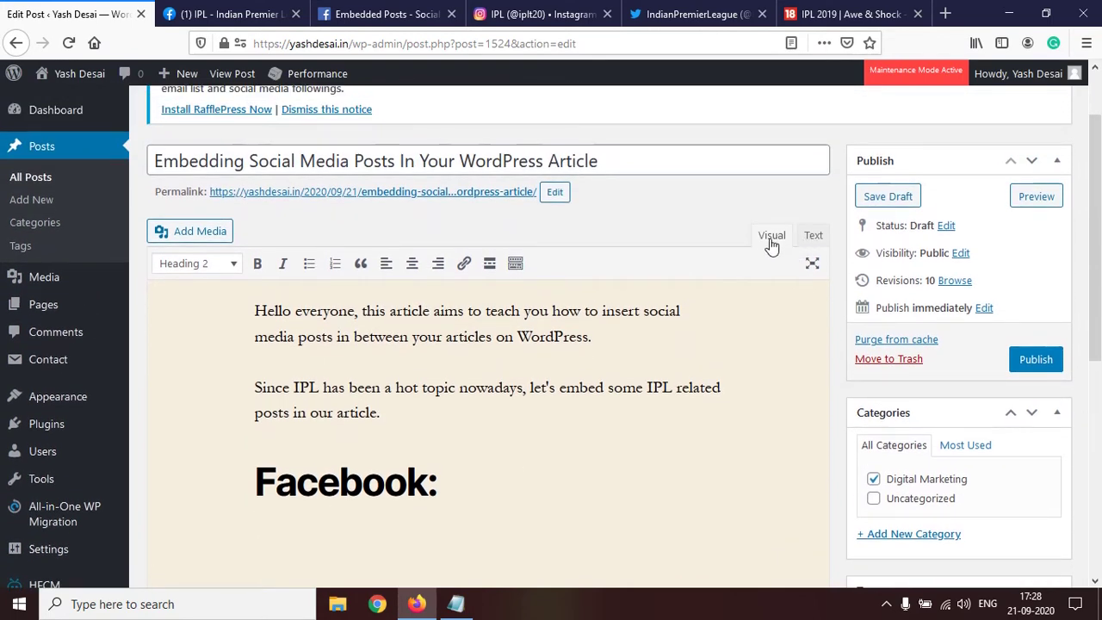
click(813, 236)
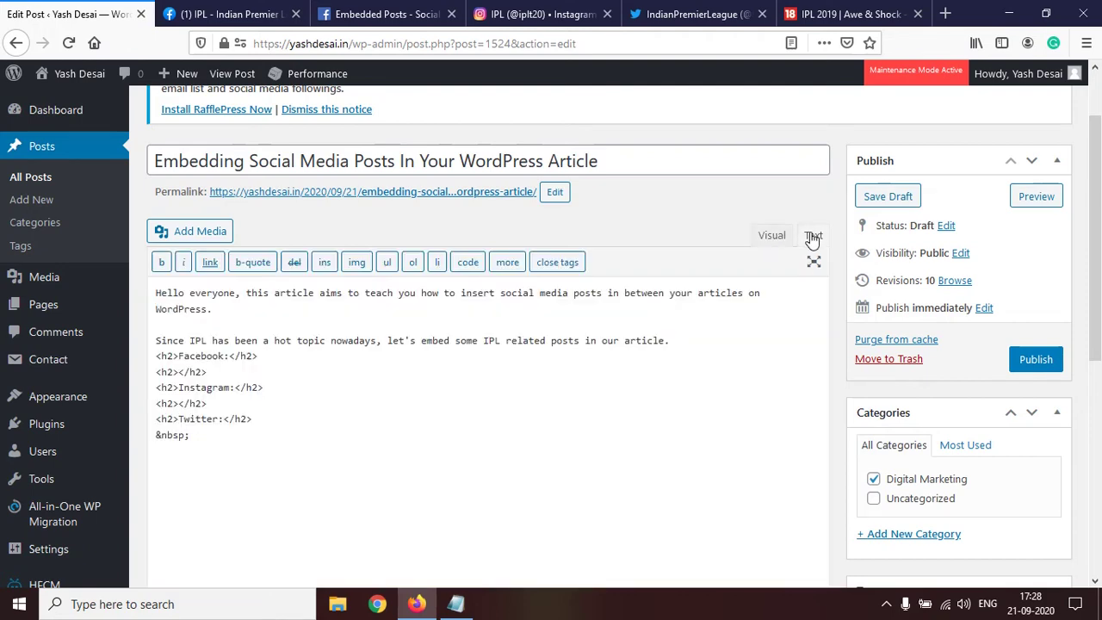
scroll(489, 298, down, 1)
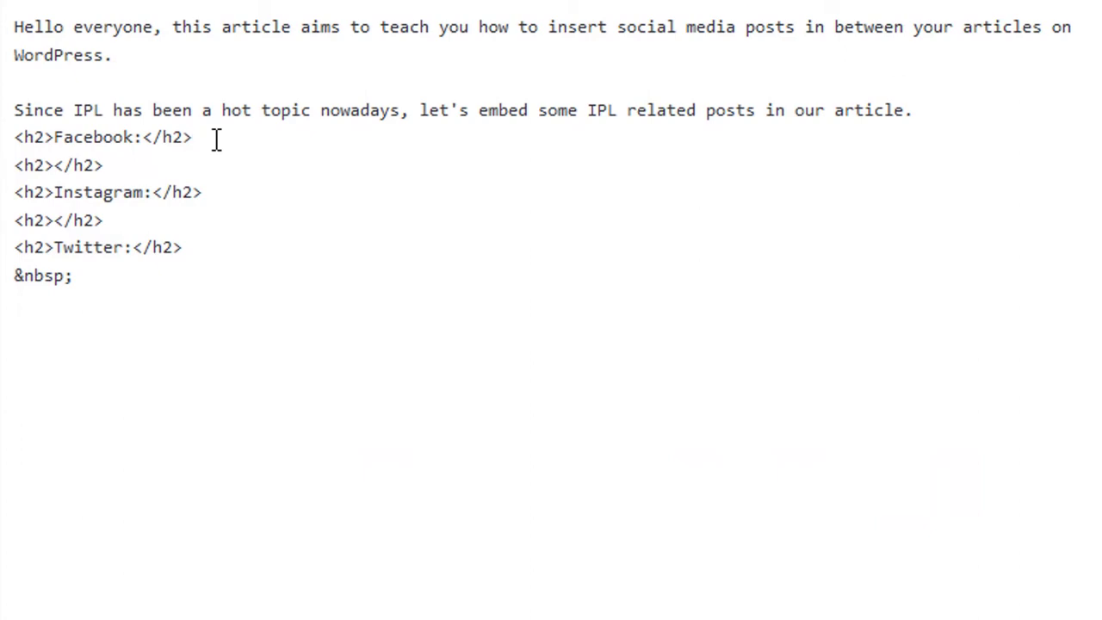
click(216, 141)
key(Return)
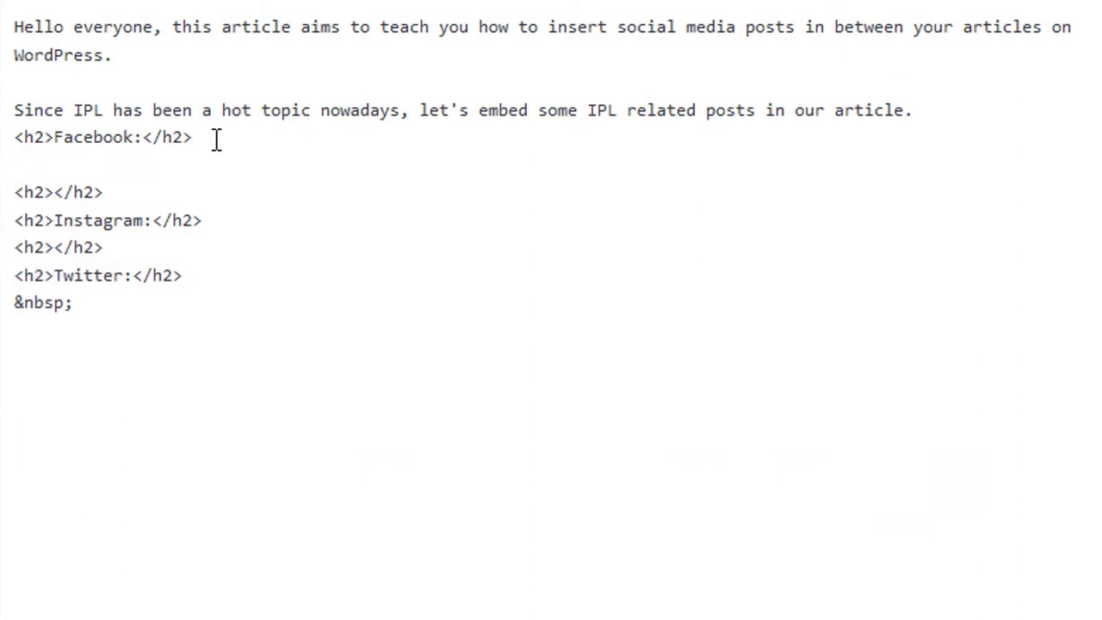
key(ctrl+v)
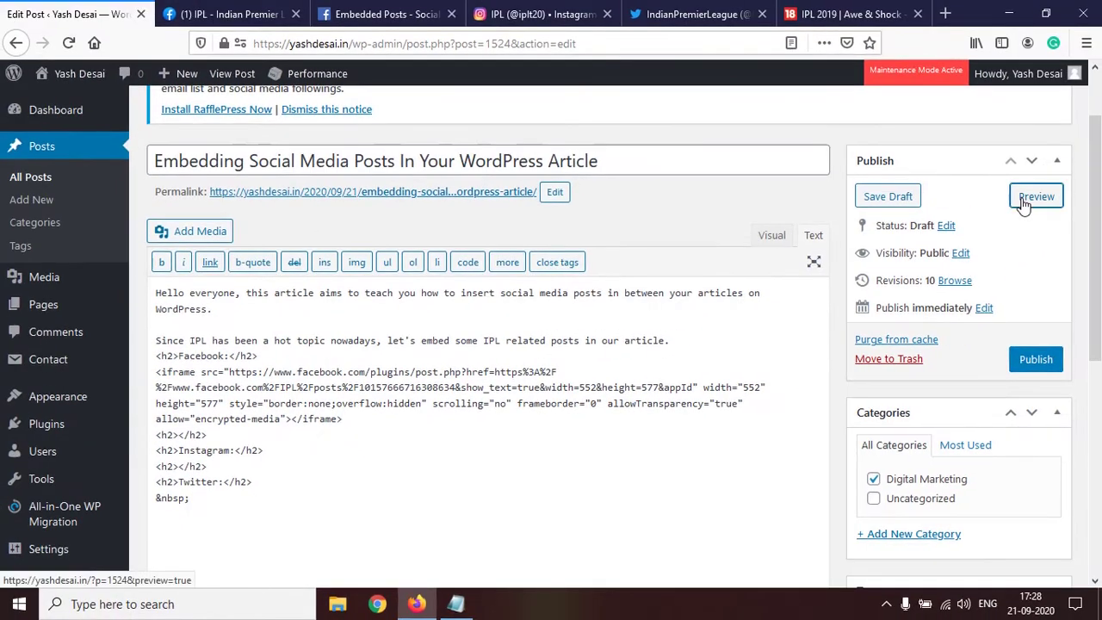
Preview the draft and check the IPL Bairstow Facebook post embedded under Facebook:
click(1036, 197)
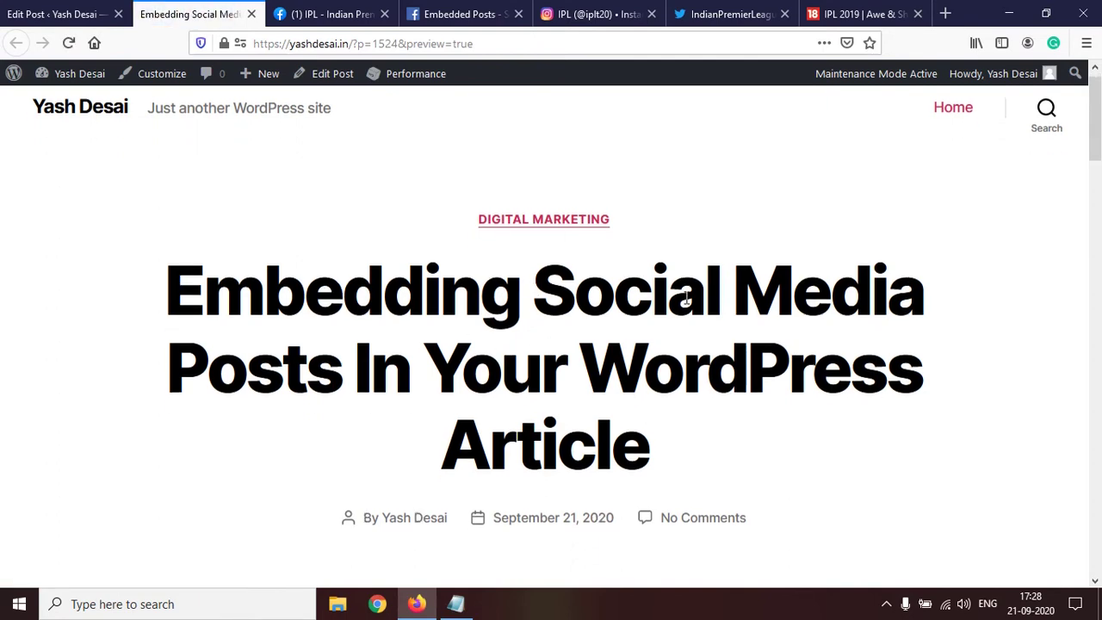
scroll(687, 297, down, 3)
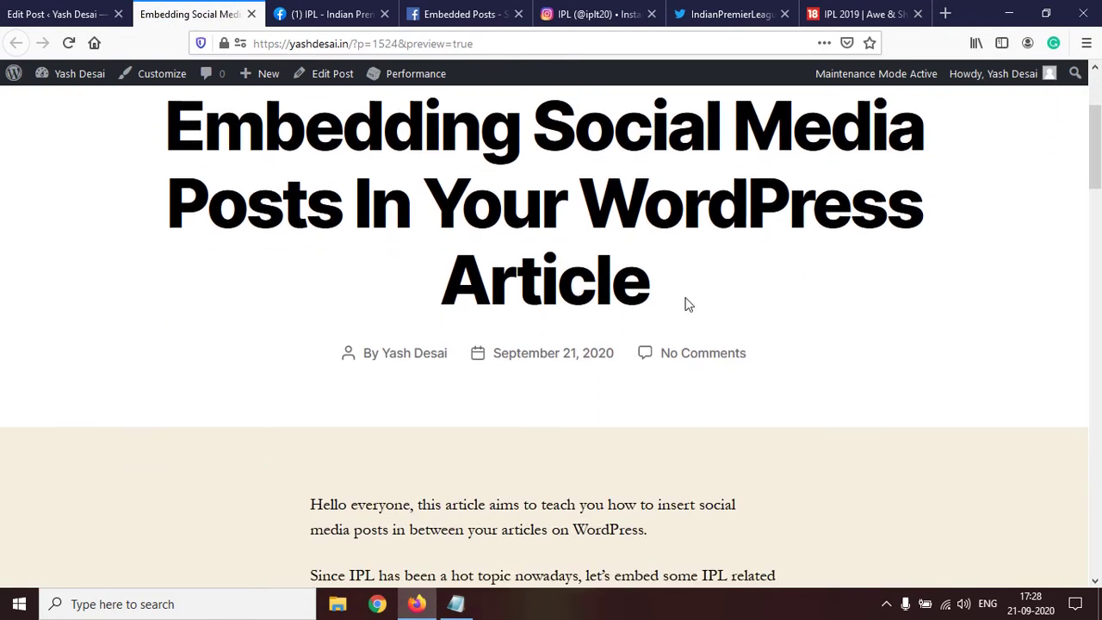
scroll(687, 300, down, 5)
scroll(668, 302, down, 6)
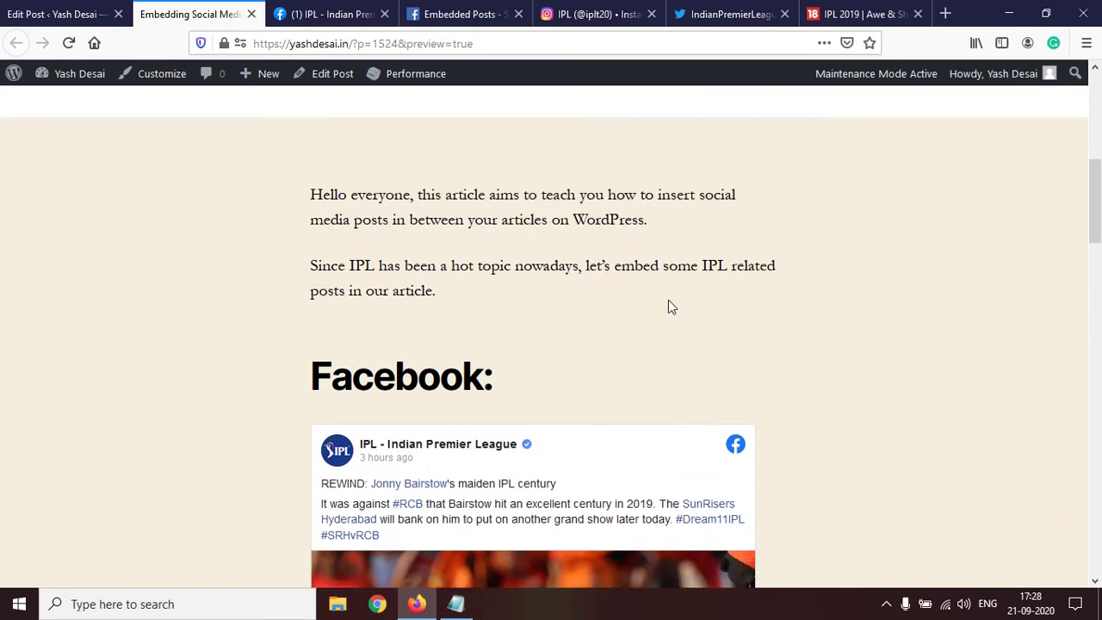
scroll(495, 273, down, 4)
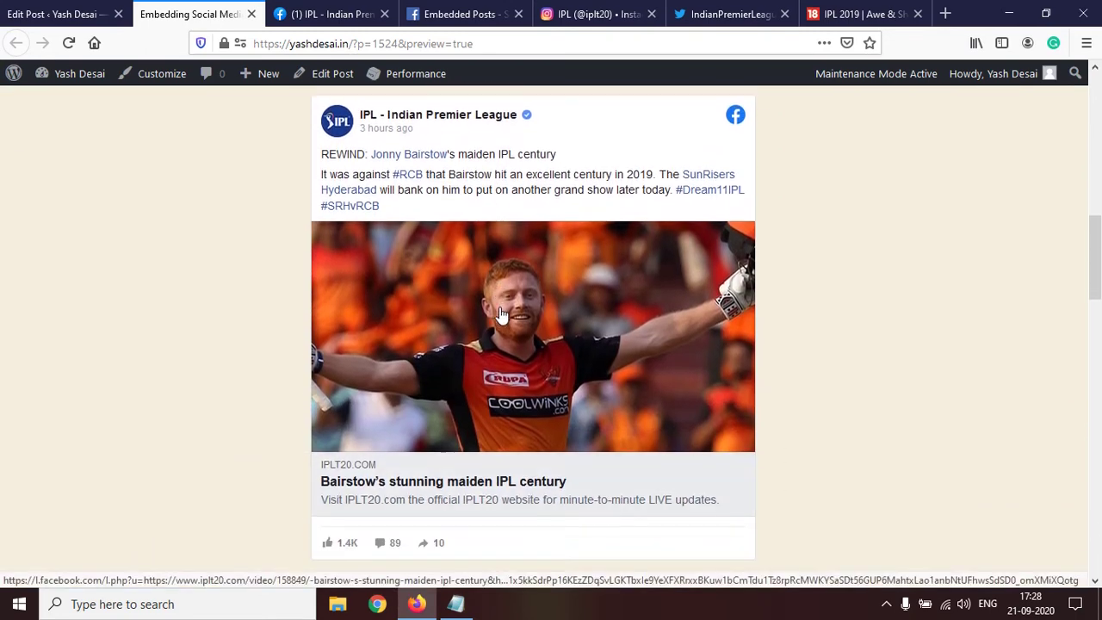
scroll(581, 315, up, 4)
scroll(494, 336, down, 5)
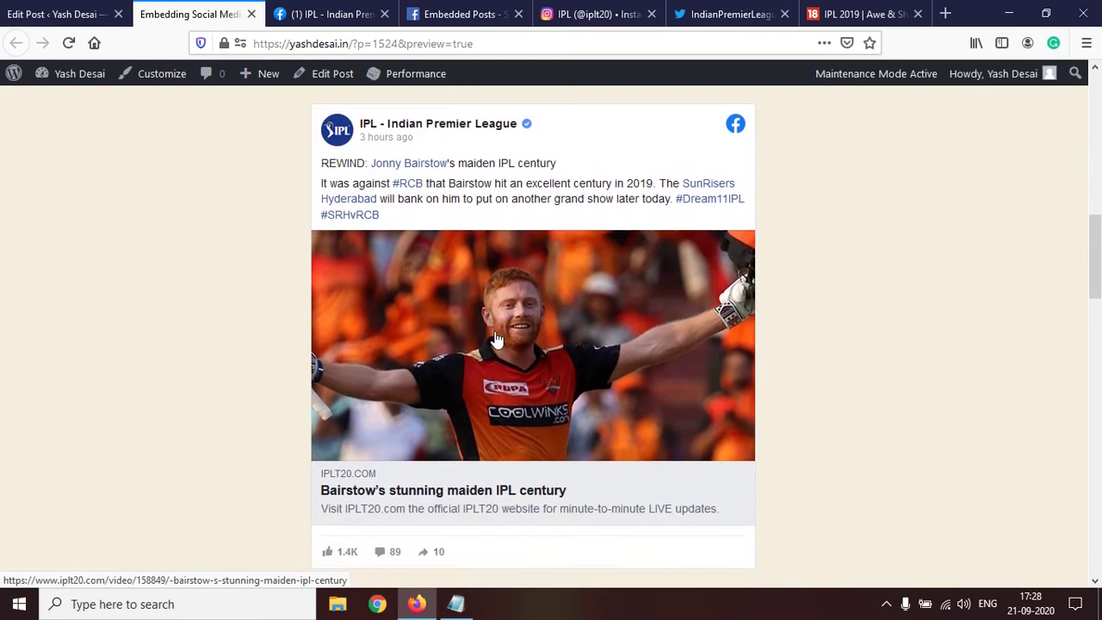
scroll(498, 337, up, 6)
scroll(495, 338, down, 5)
scroll(494, 337, down, 5)
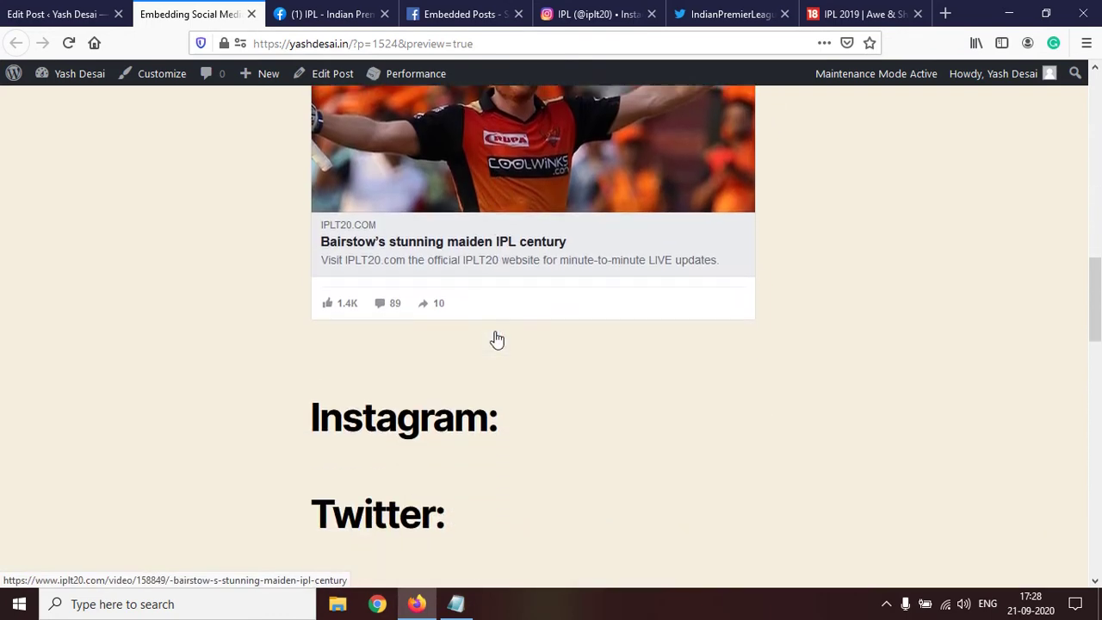
scroll(494, 330, up, 5)
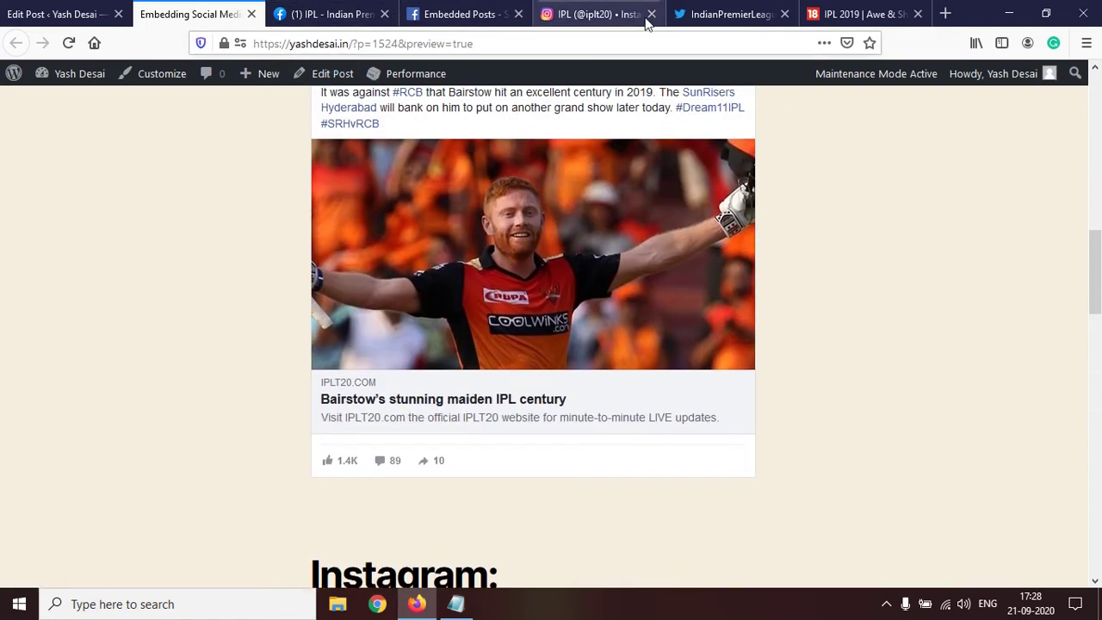
Copy the IPL batting-photo Instagram post's embed code without caption, then return to WordPress
click(583, 10)
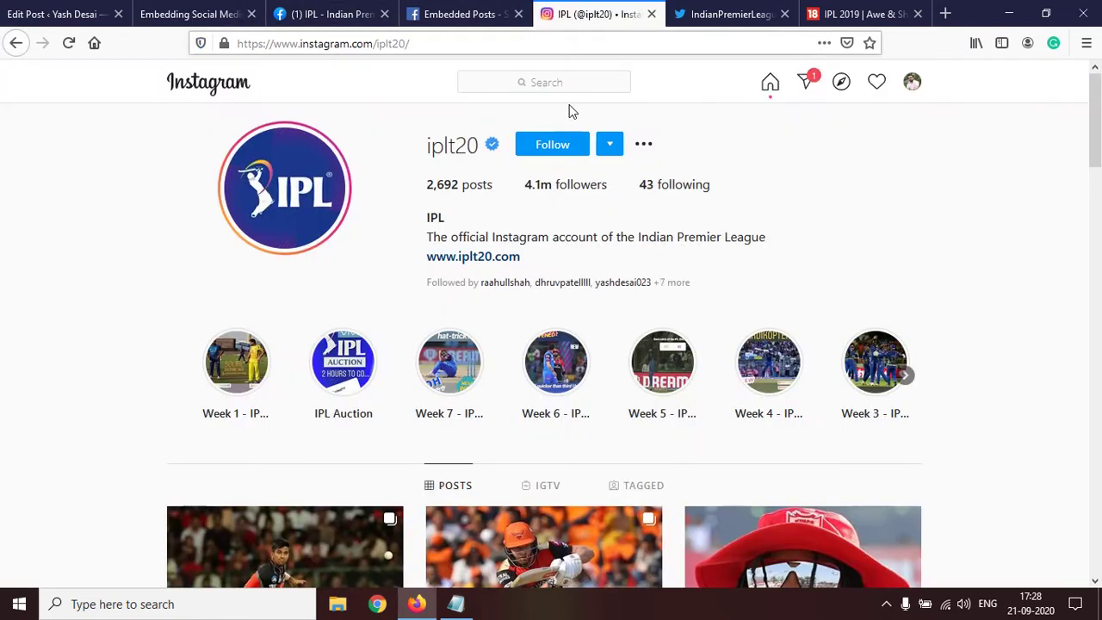
scroll(523, 300, down, 2)
scroll(521, 301, down, 3)
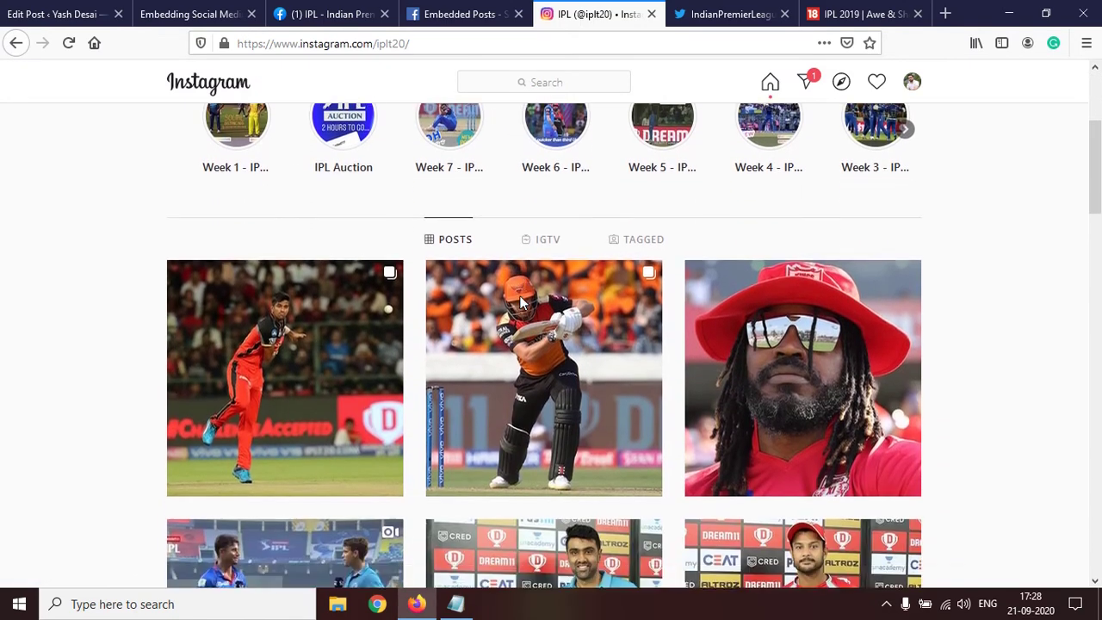
click(574, 330)
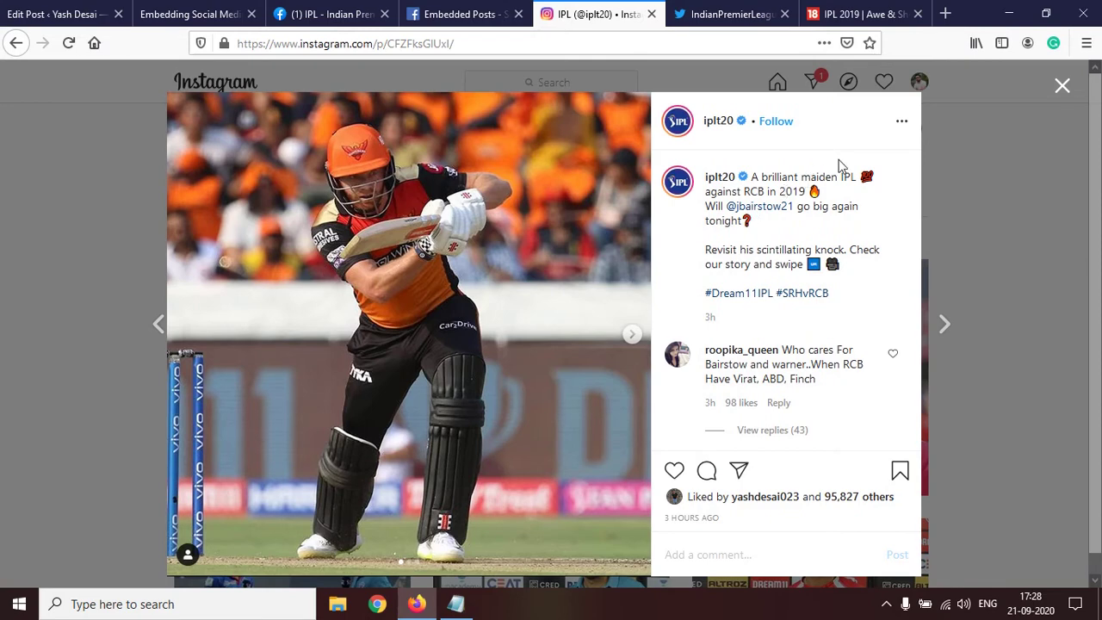
click(904, 123)
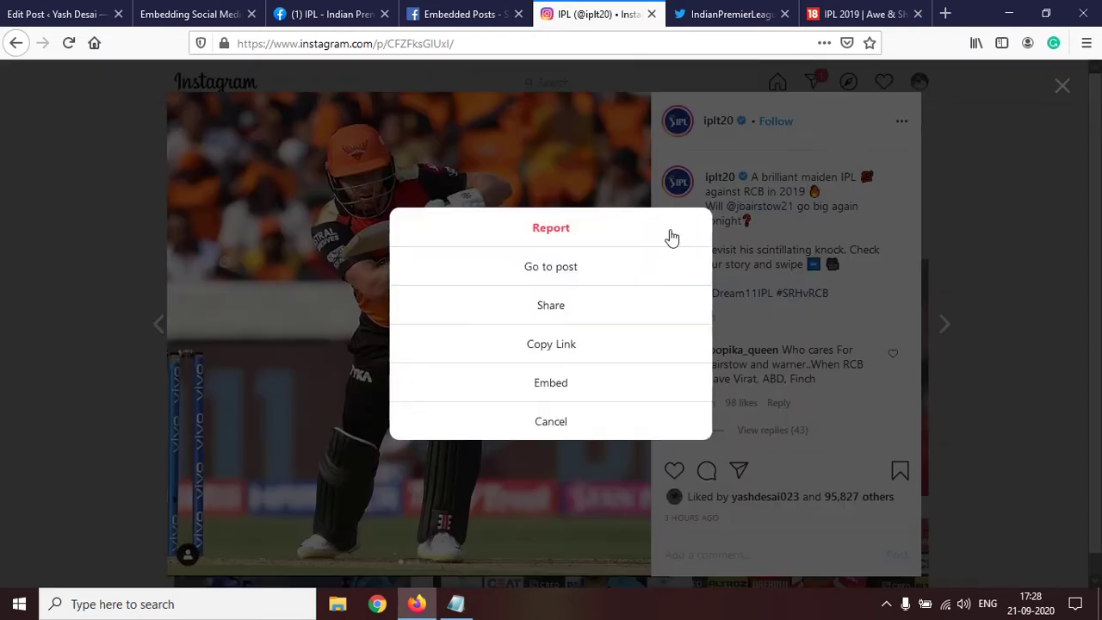
click(551, 386)
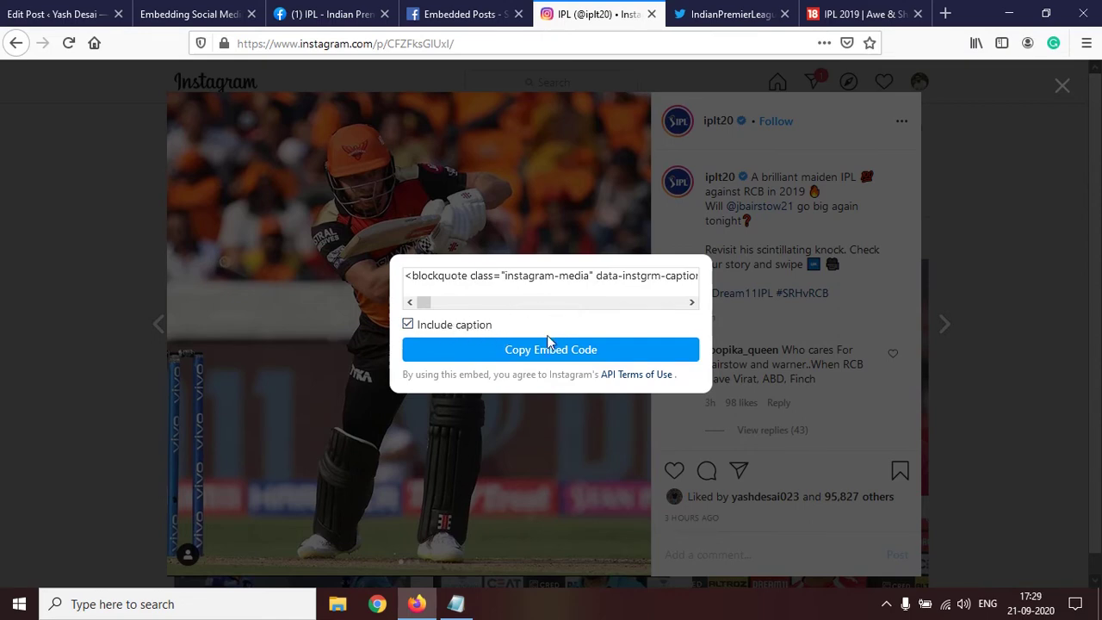
click(470, 333)
click(558, 353)
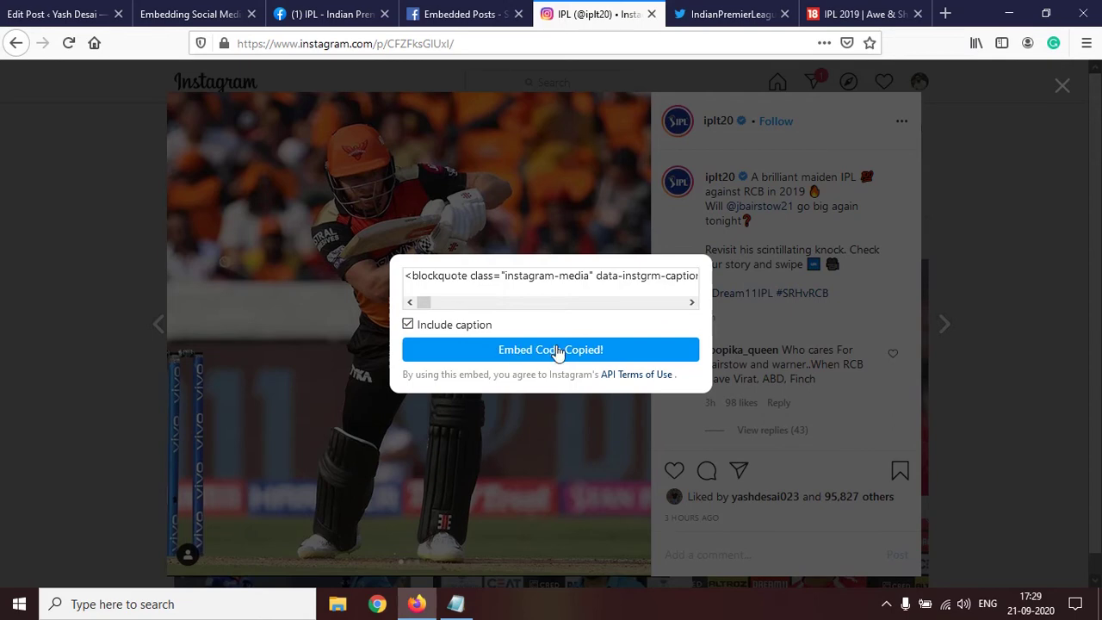
click(23, 11)
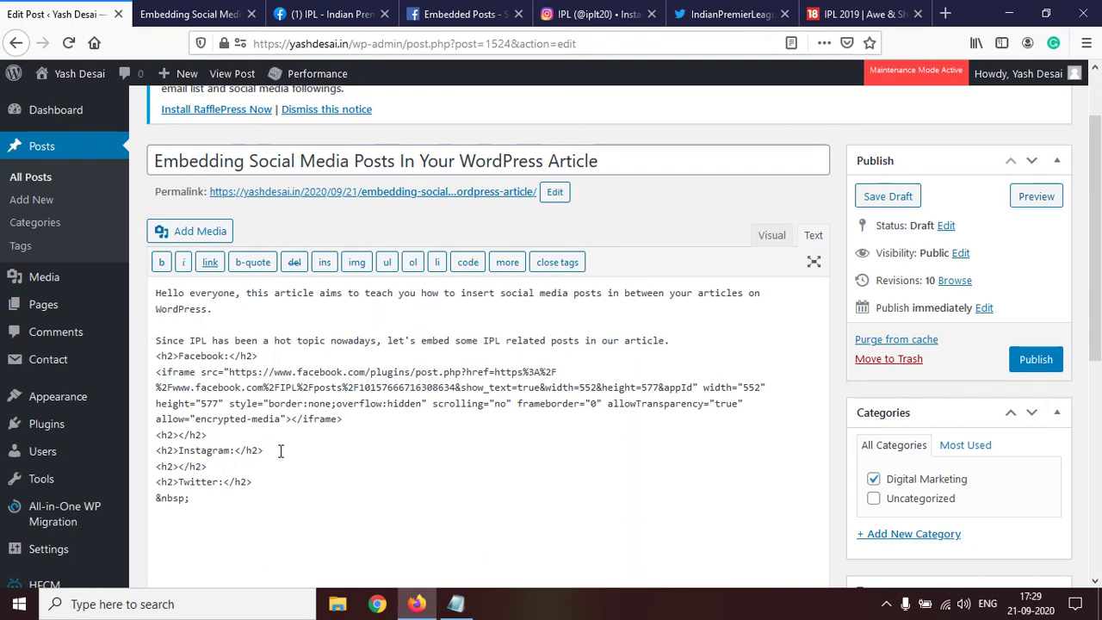
Paste the Instagram embed code on a new line under <h2>Instagram:</h2>, then switch to the IPL Twitter tab
click(280, 450)
key(Return)
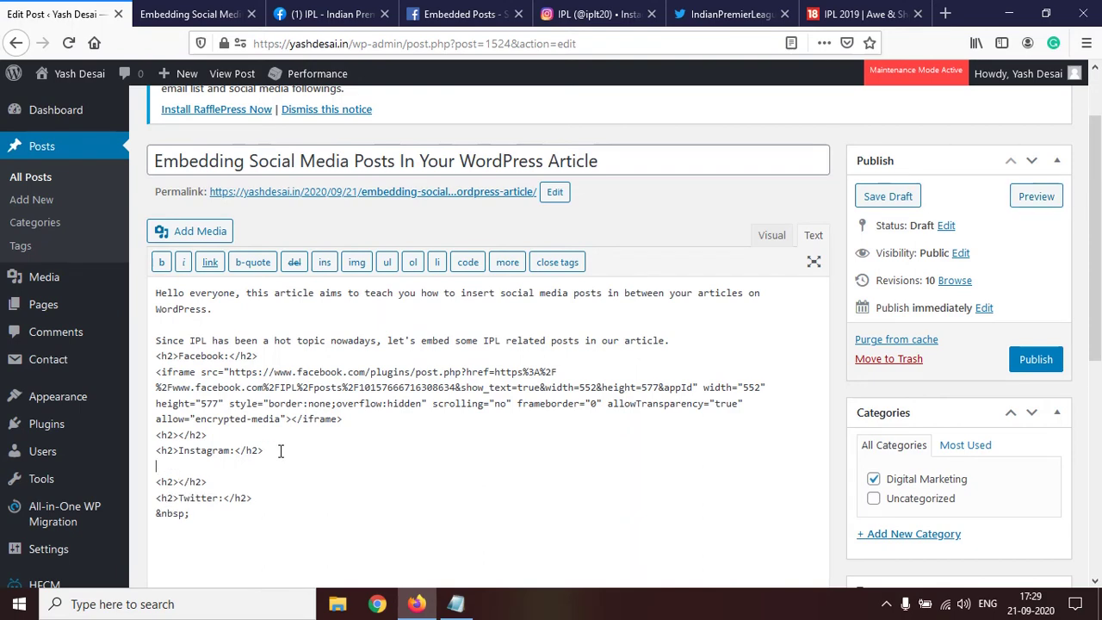
key(ctrl+v)
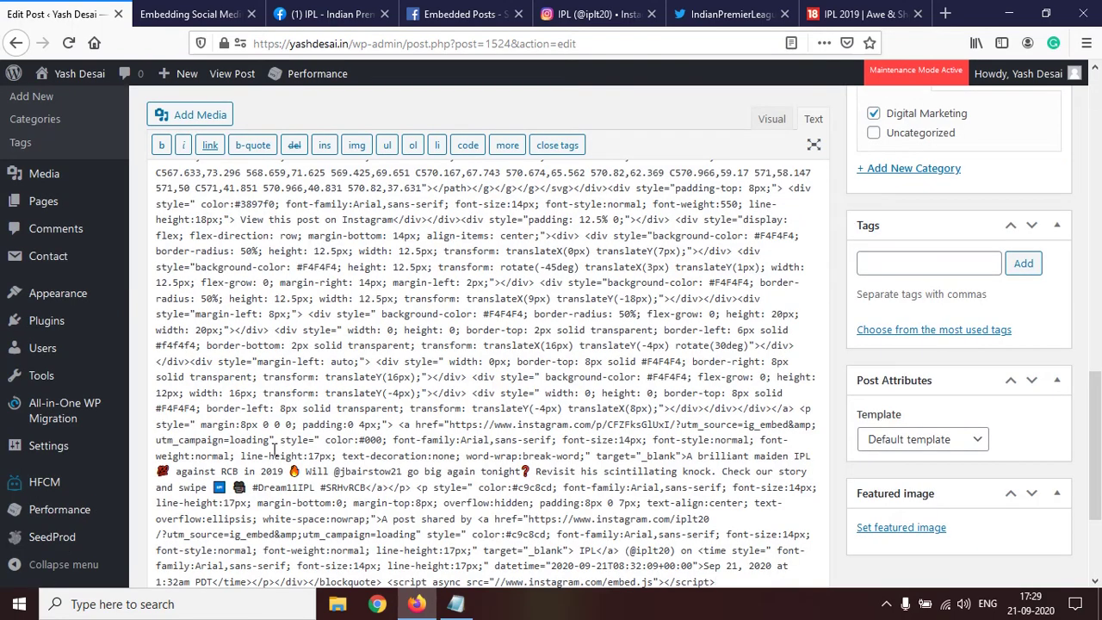
scroll(274, 450, down, 4)
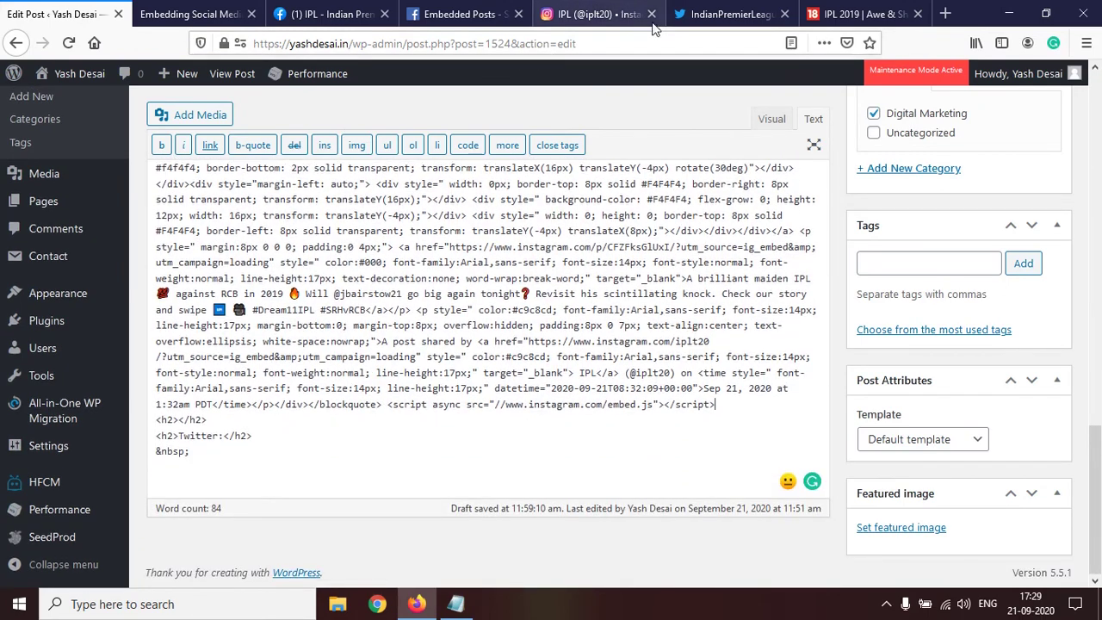
click(728, 13)
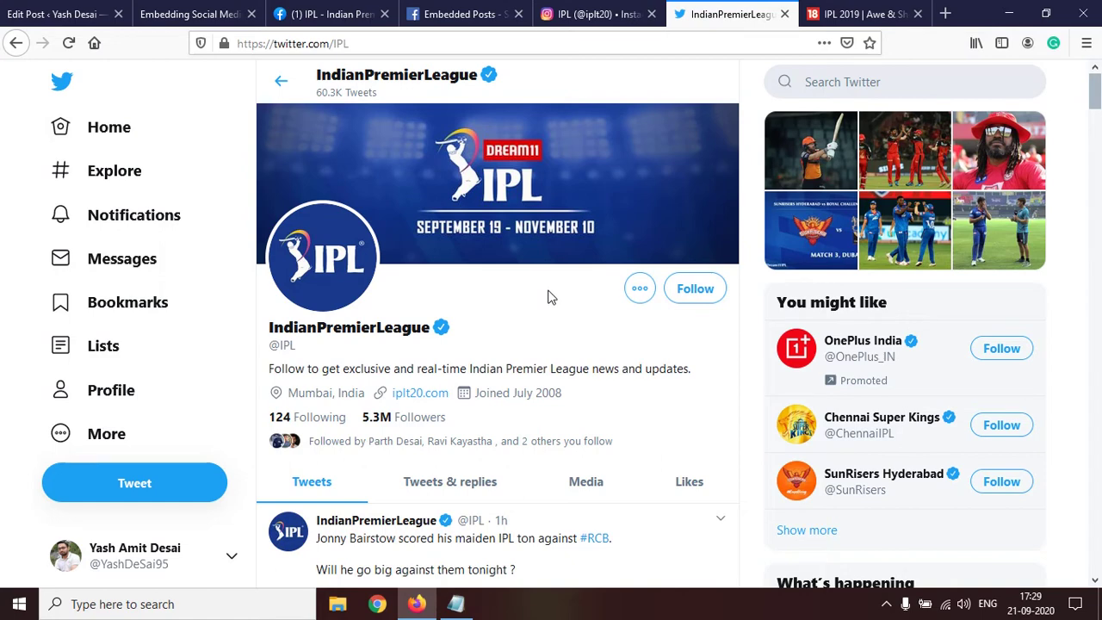
Choose Embed Tweet for the IPL Bairstow maiden-ton tweet and review its publish.twitter.com code
scroll(545, 300, down, 4)
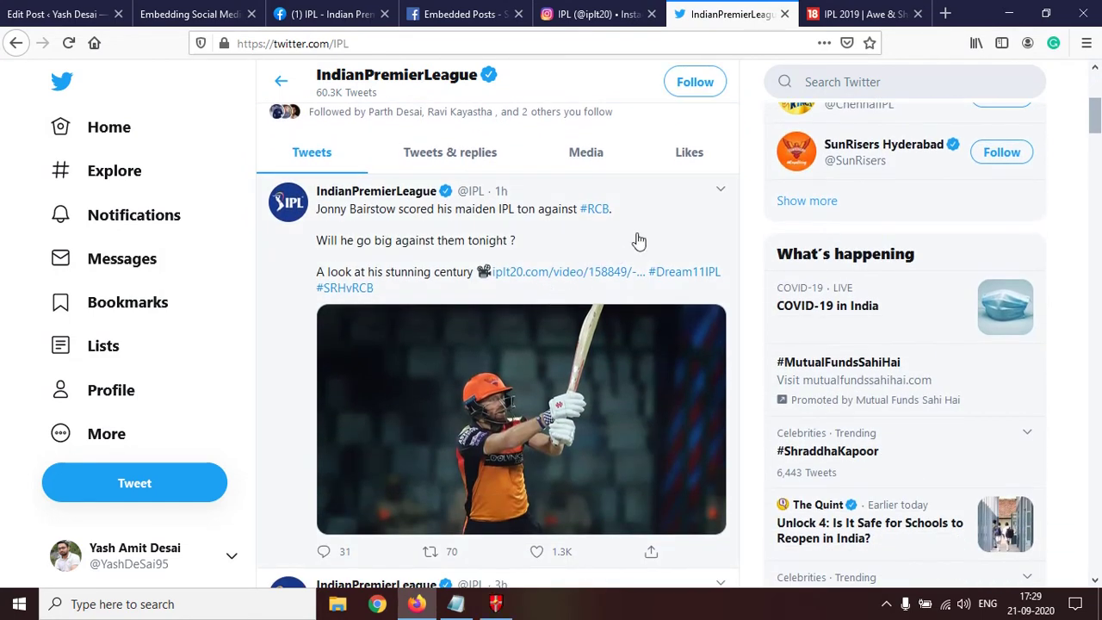
click(721, 191)
click(619, 368)
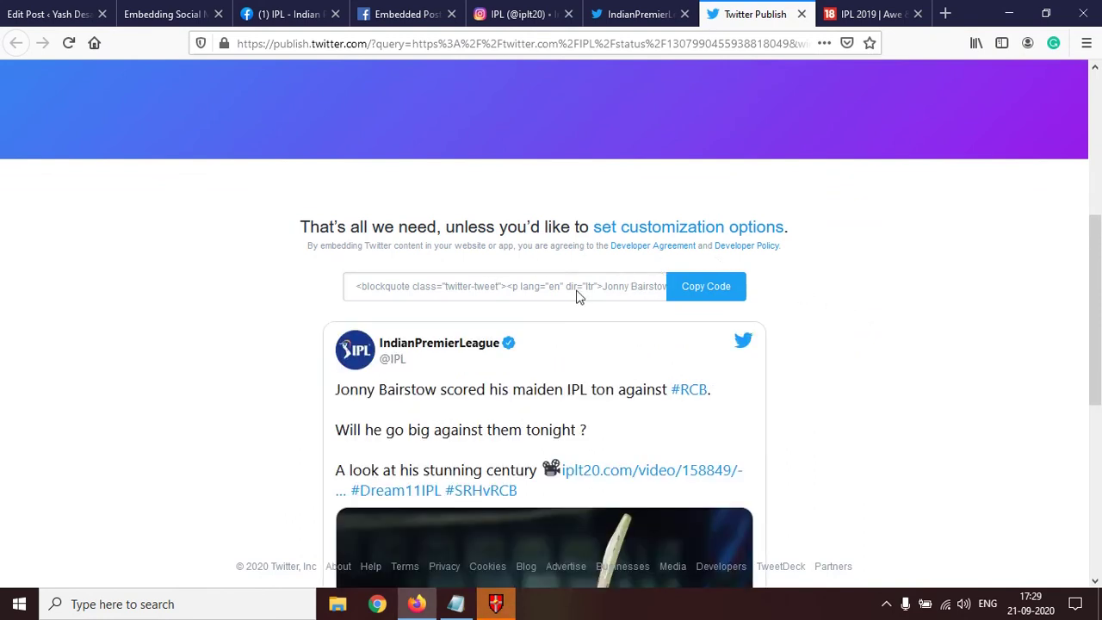
scroll(663, 315, down, 4)
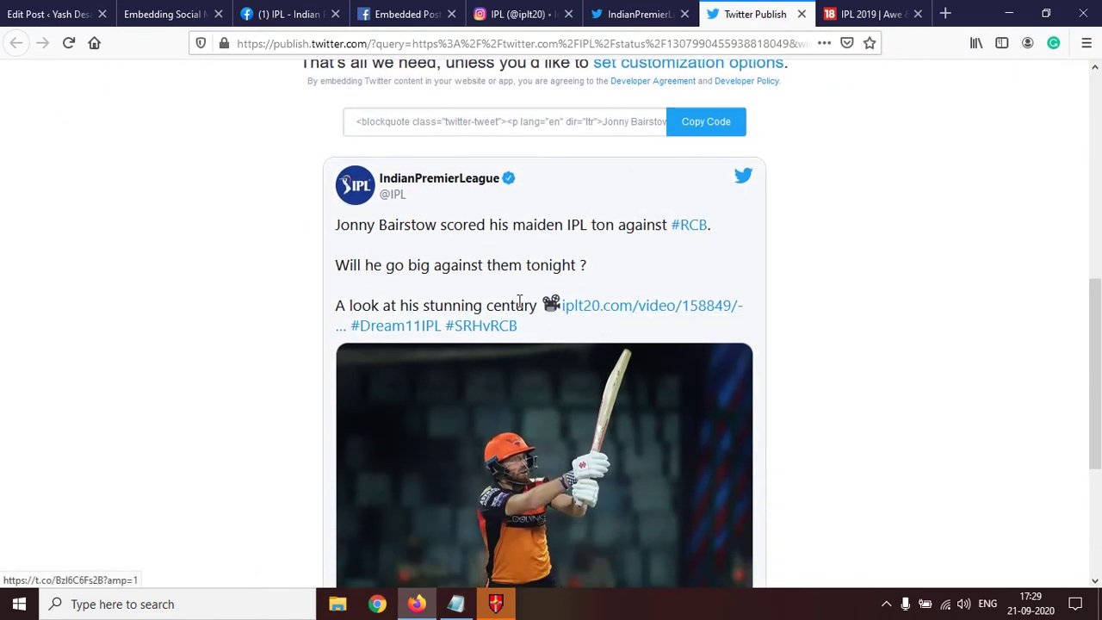
scroll(611, 315, down, 4)
scroll(603, 319, up, 8)
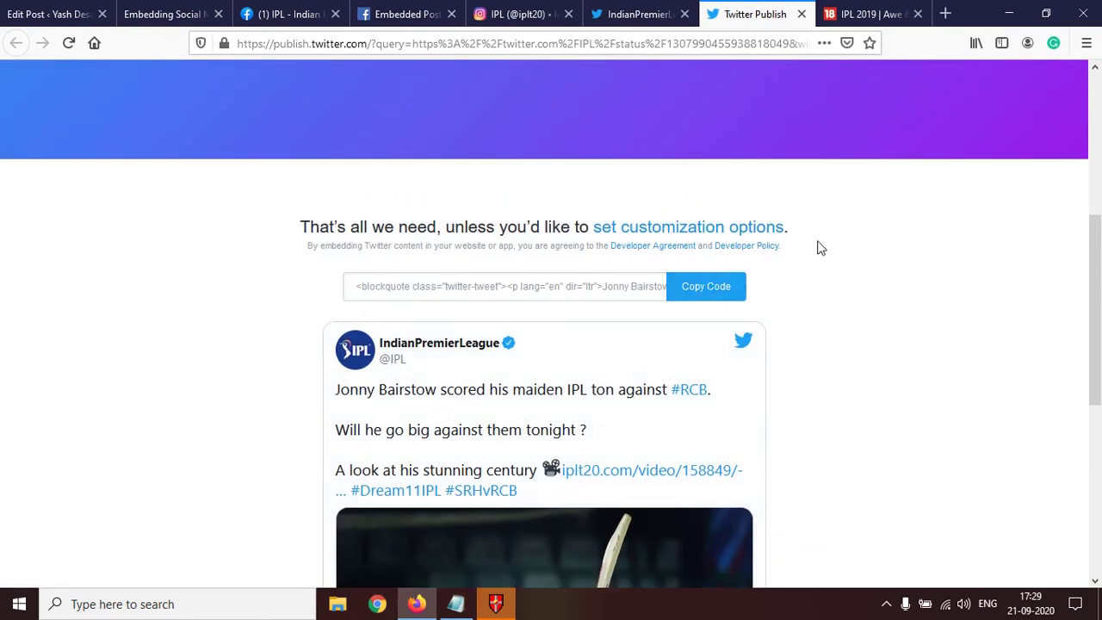
scroll(819, 248, down, 3)
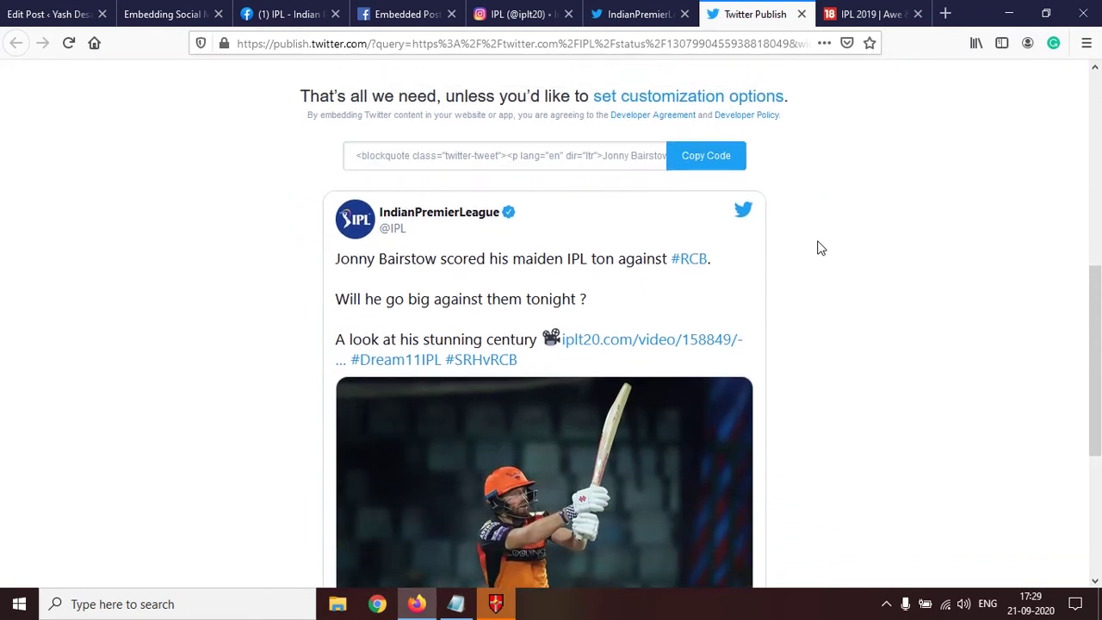
scroll(783, 248, up, 3)
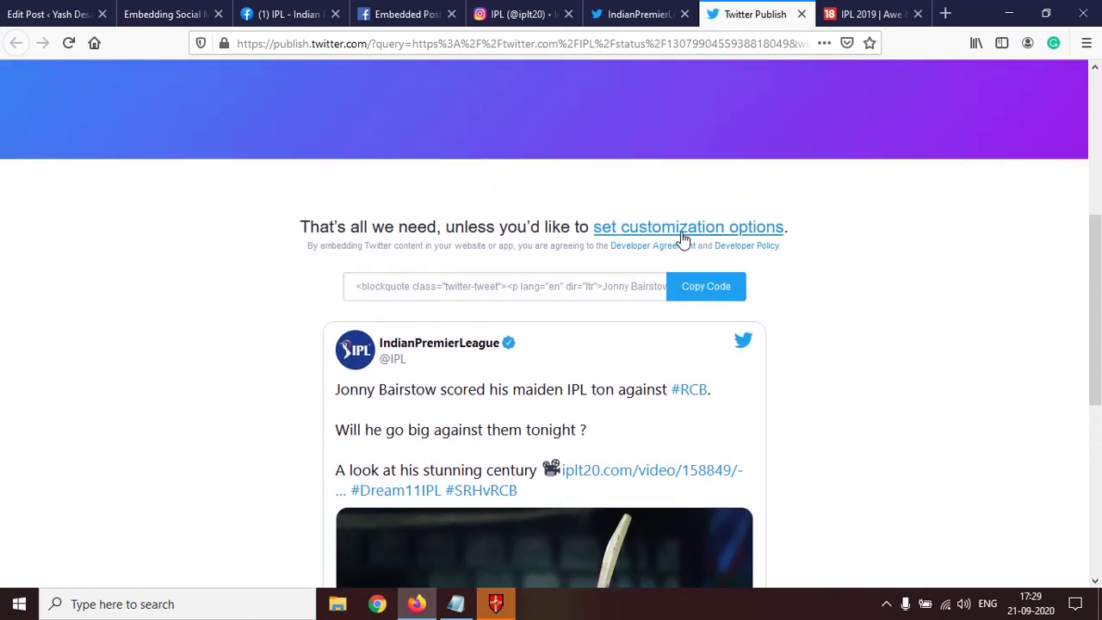
Switch the tweet embed to the Dark theme, copy its updated code, and return to the WordPress post
click(683, 229)
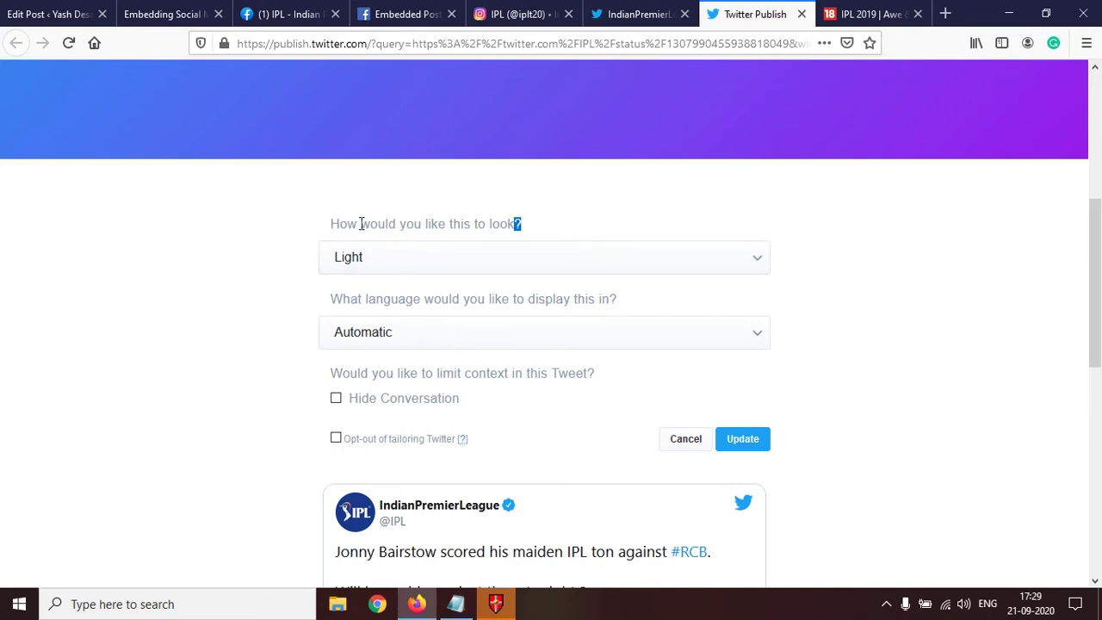
click(618, 248)
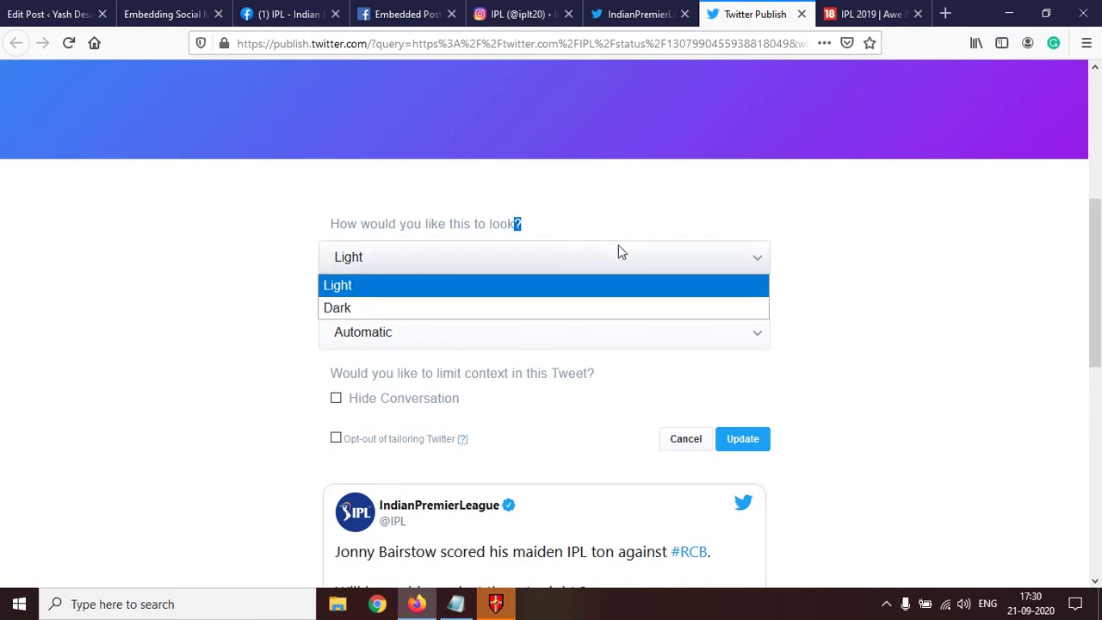
click(430, 308)
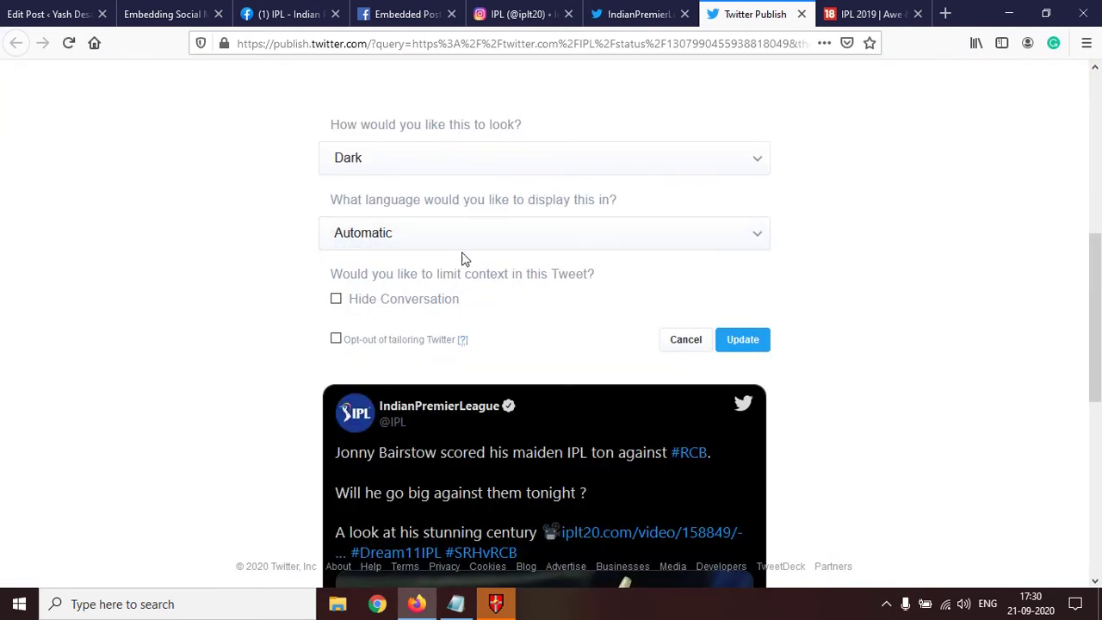
scroll(696, 237, down, 2)
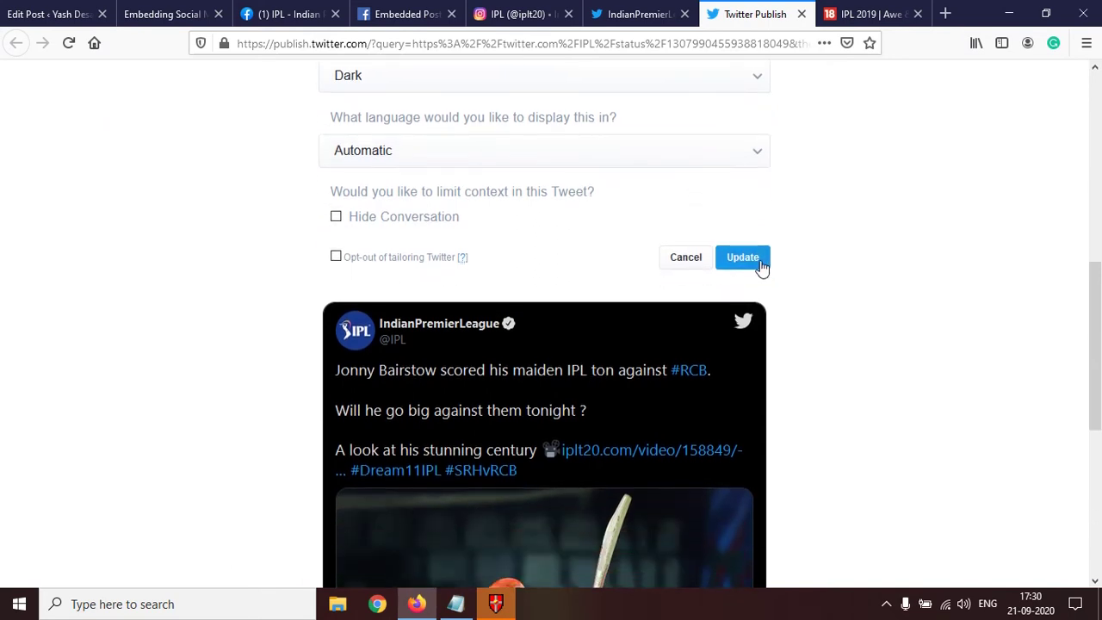
click(742, 257)
click(716, 280)
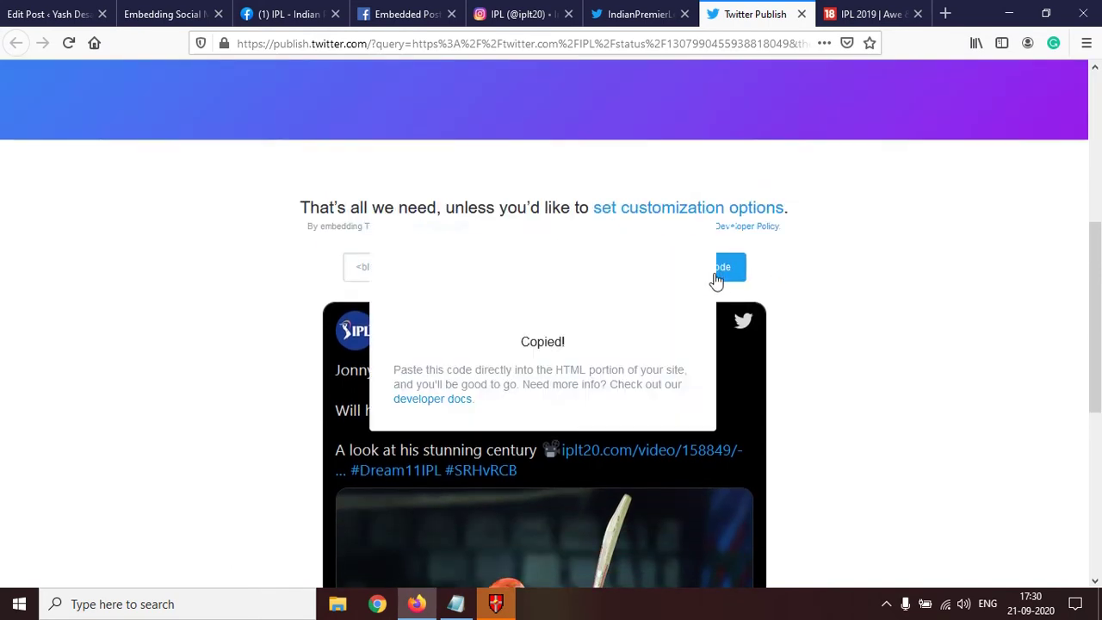
click(22, 11)
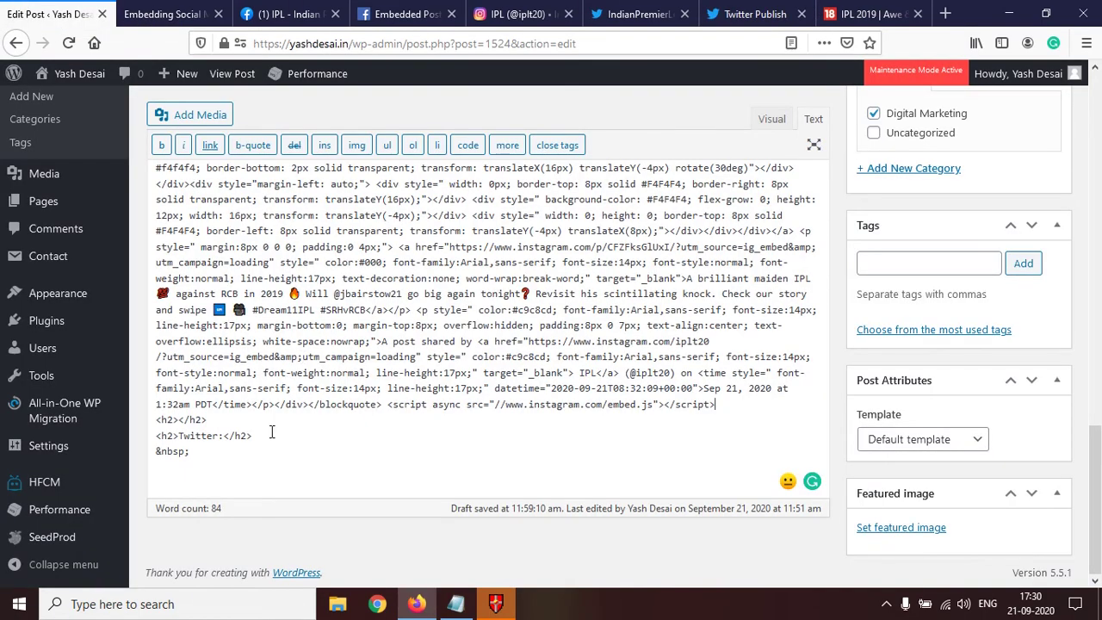
Paste the dark Twitter embed code on a new line below the <h2>Twitter:</h2> heading
drag(163, 445, 286, 445)
key(Return)
key(ctrl+v)
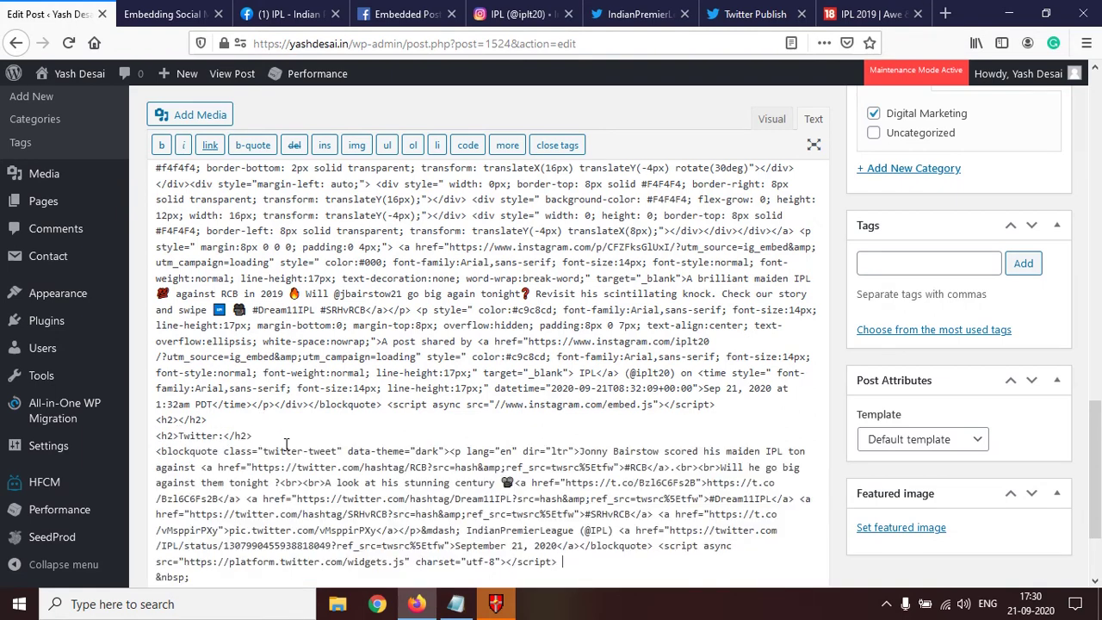
scroll(286, 444, down, 3)
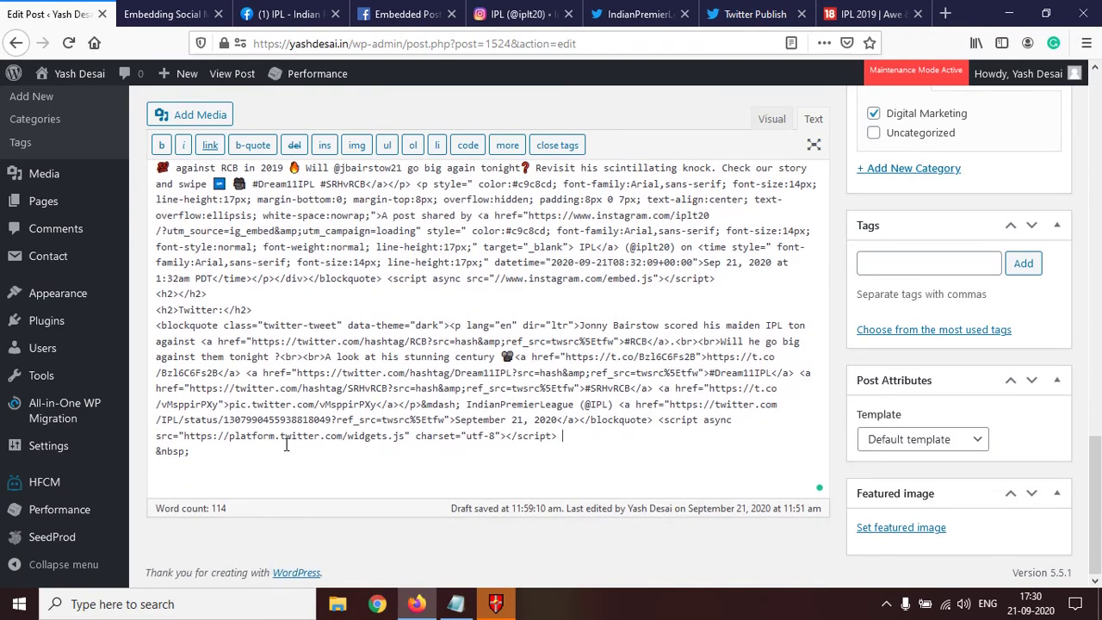
scroll(332, 404, up, 10)
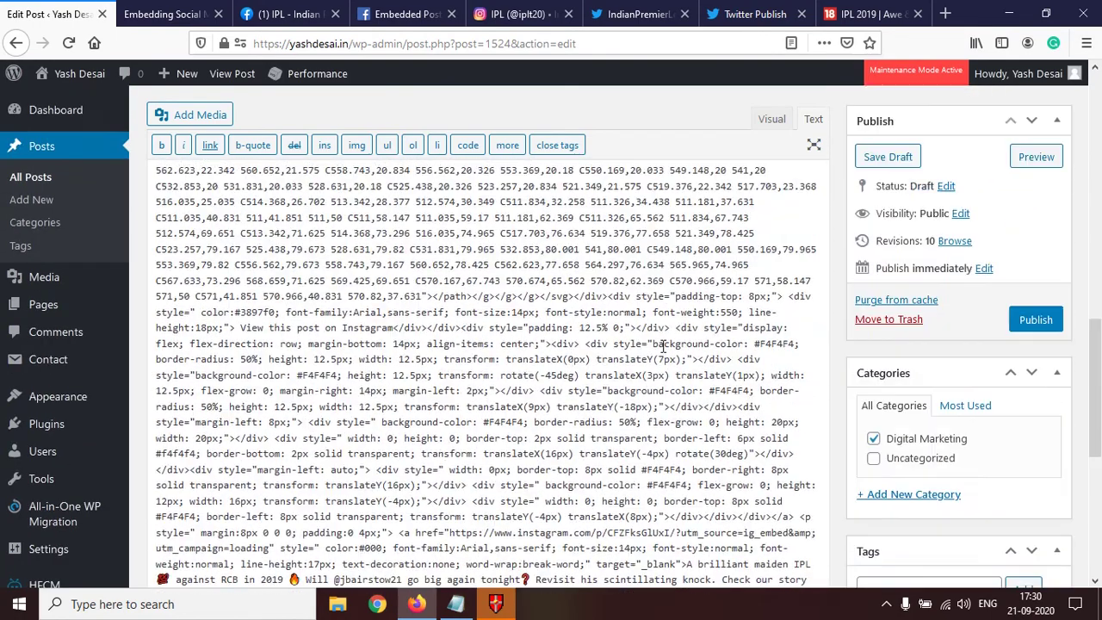
scroll(675, 343, up, 5)
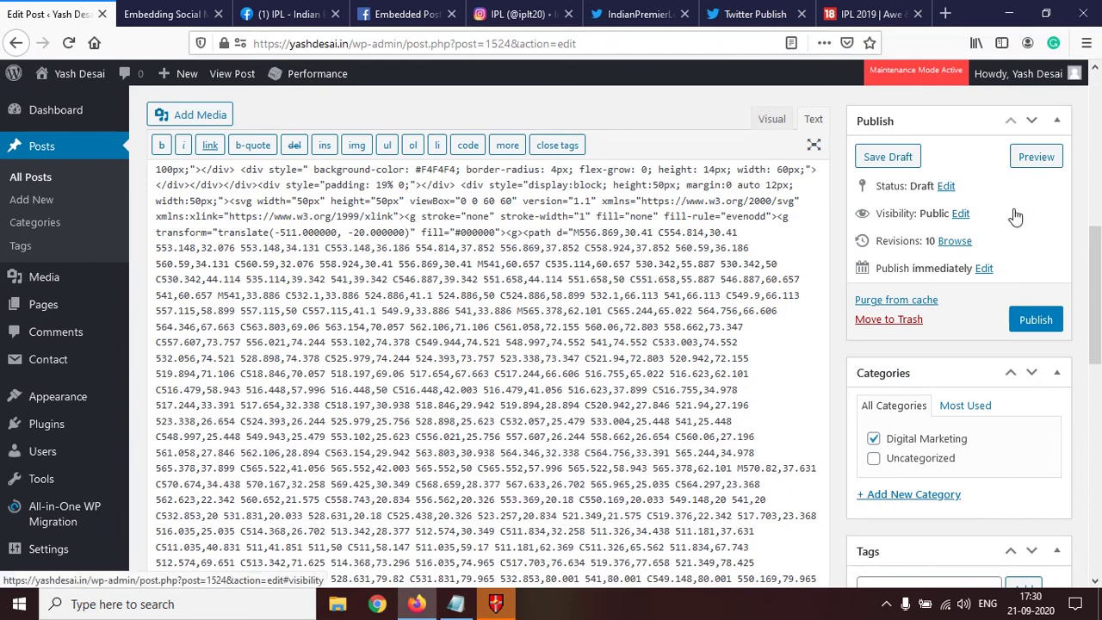
Preview the draft and scroll down through its Facebook, Instagram and Twitter embeds
click(1051, 159)
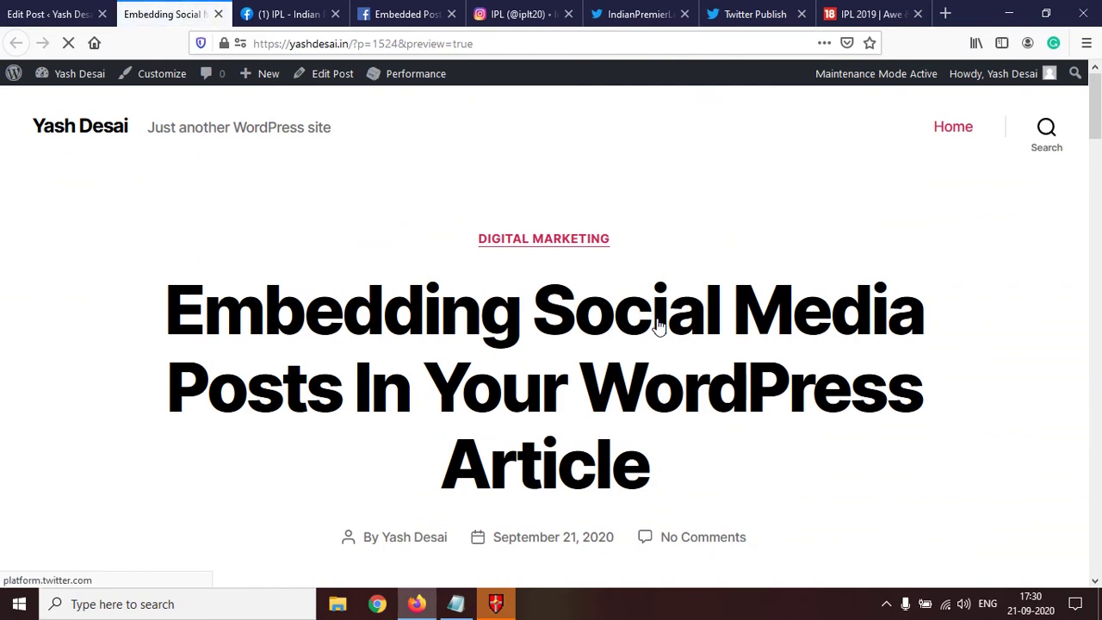
scroll(658, 325, down, 4)
scroll(658, 319, down, 5)
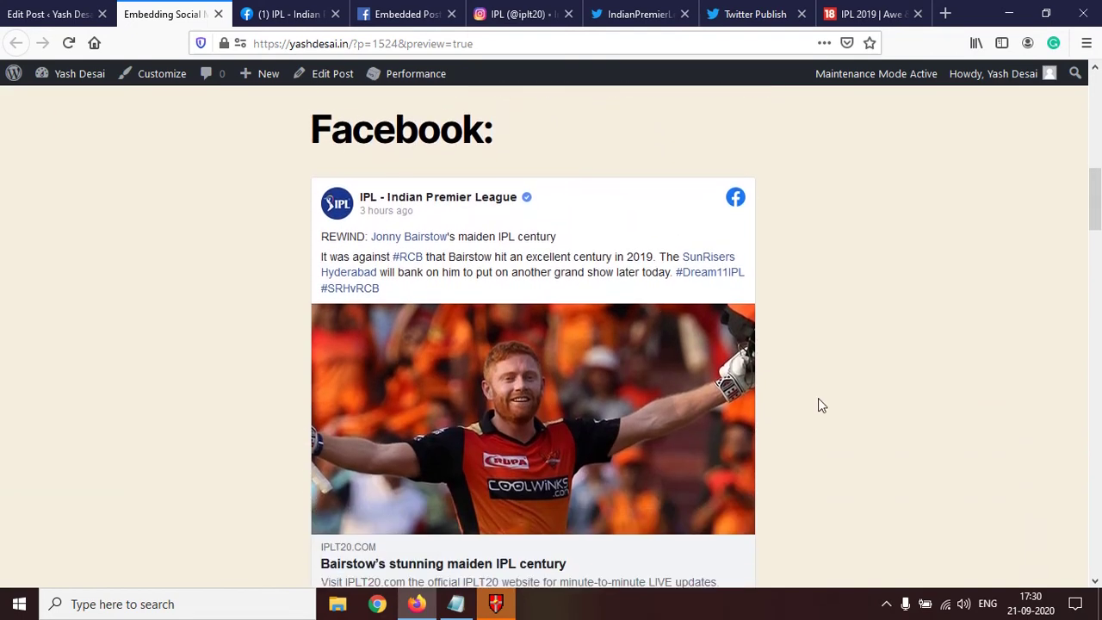
scroll(820, 401, down, 4)
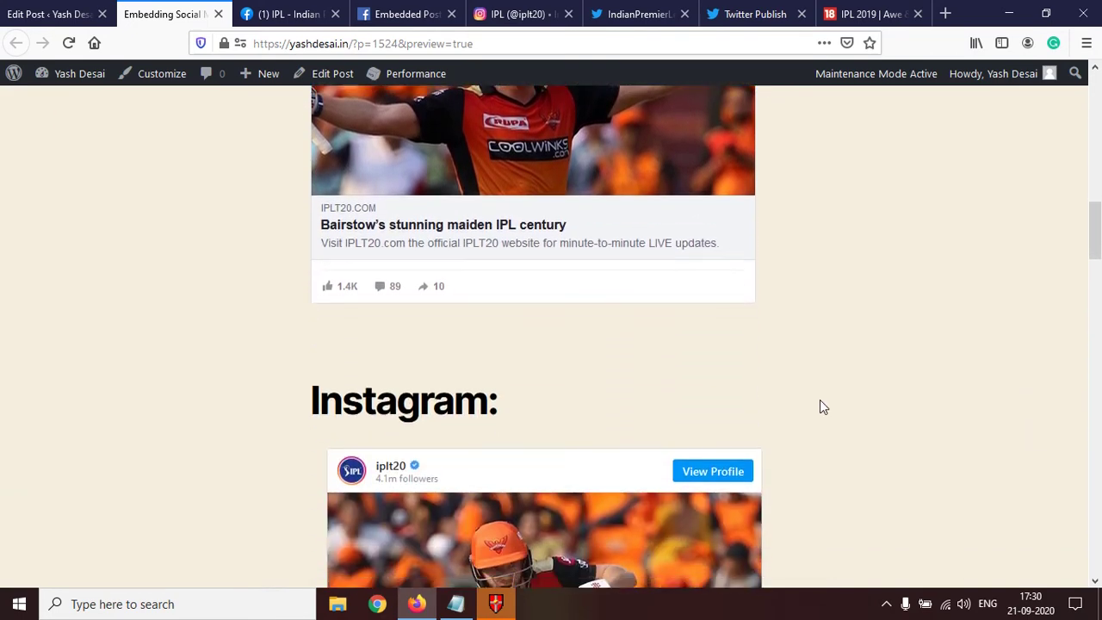
scroll(820, 407, down, 6)
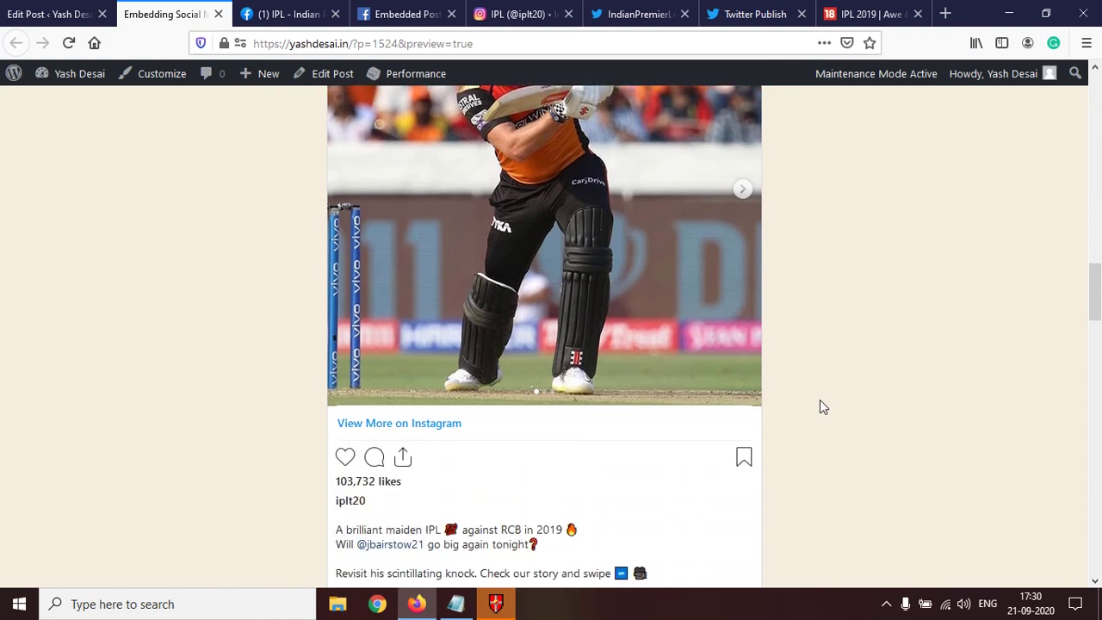
scroll(820, 407, down, 8)
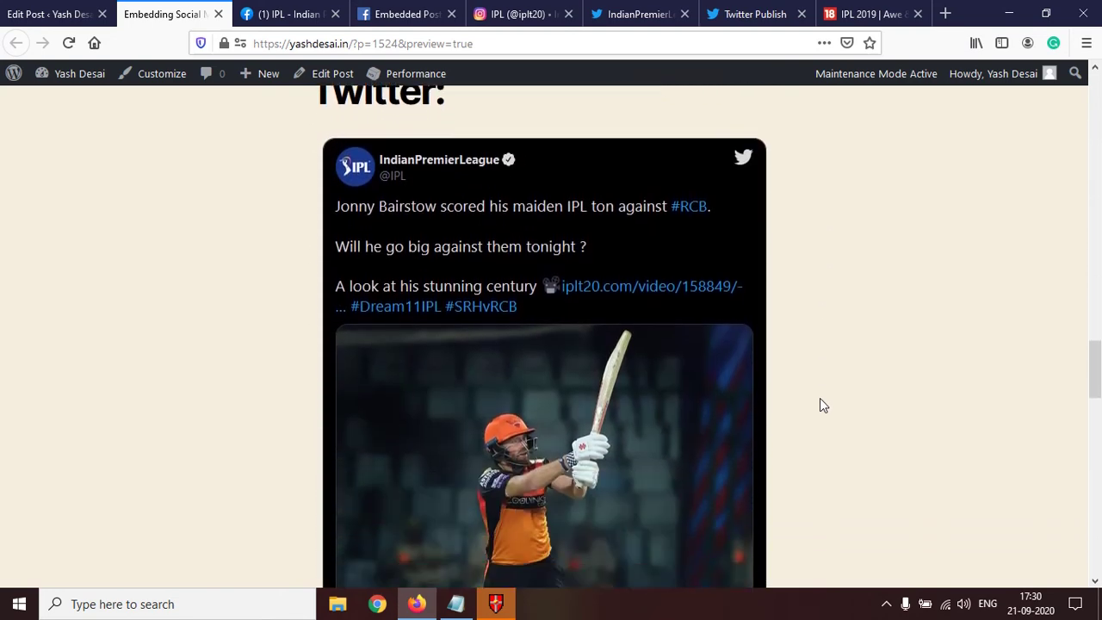
scroll(822, 405, down, 2)
Scroll back over the previewed embeds, then return to editing the post
scroll(822, 403, up, 4)
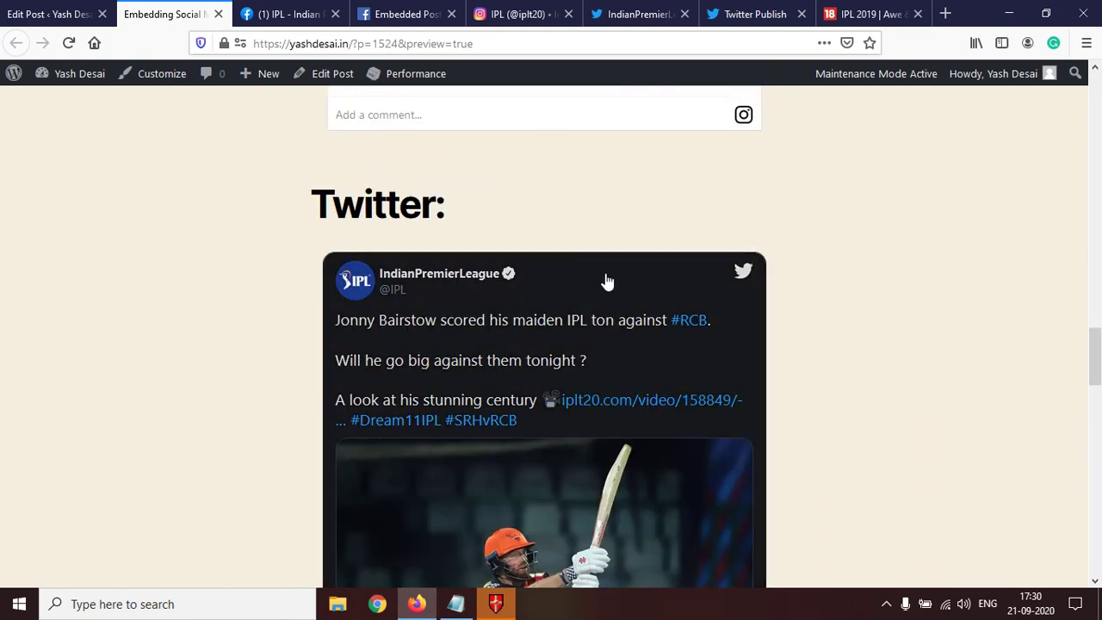
scroll(827, 273, up, 5)
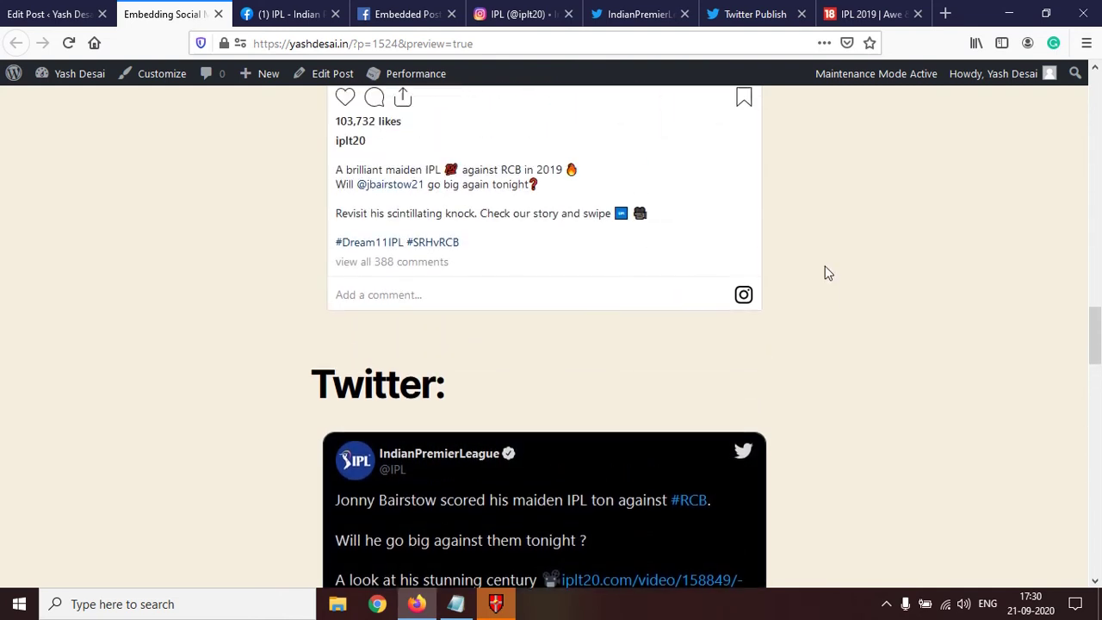
scroll(827, 273, up, 6)
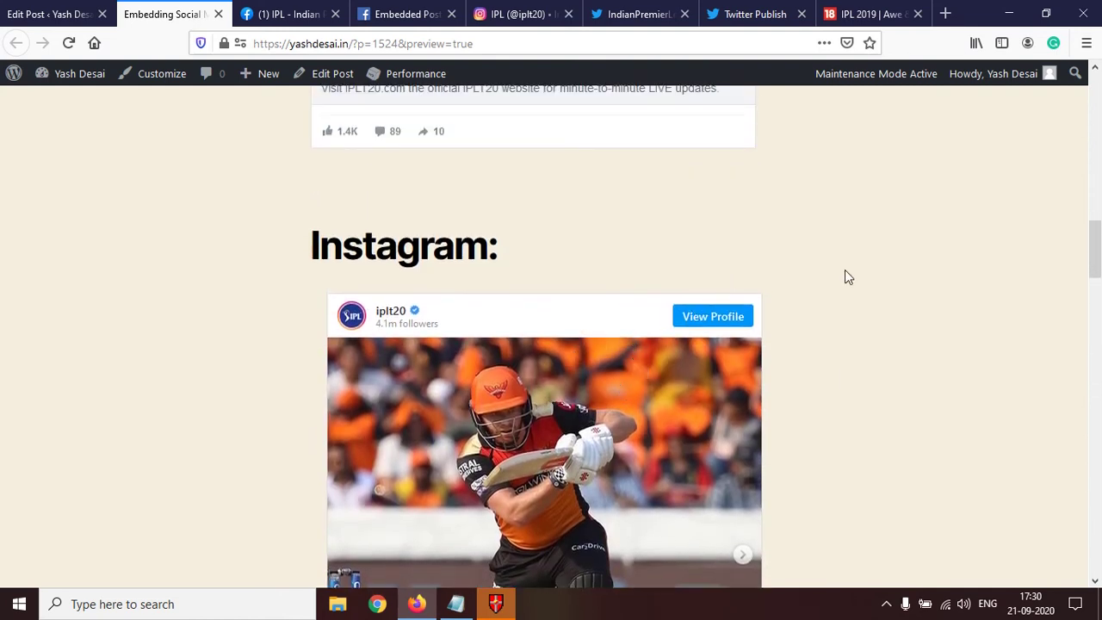
scroll(847, 276, up, 5)
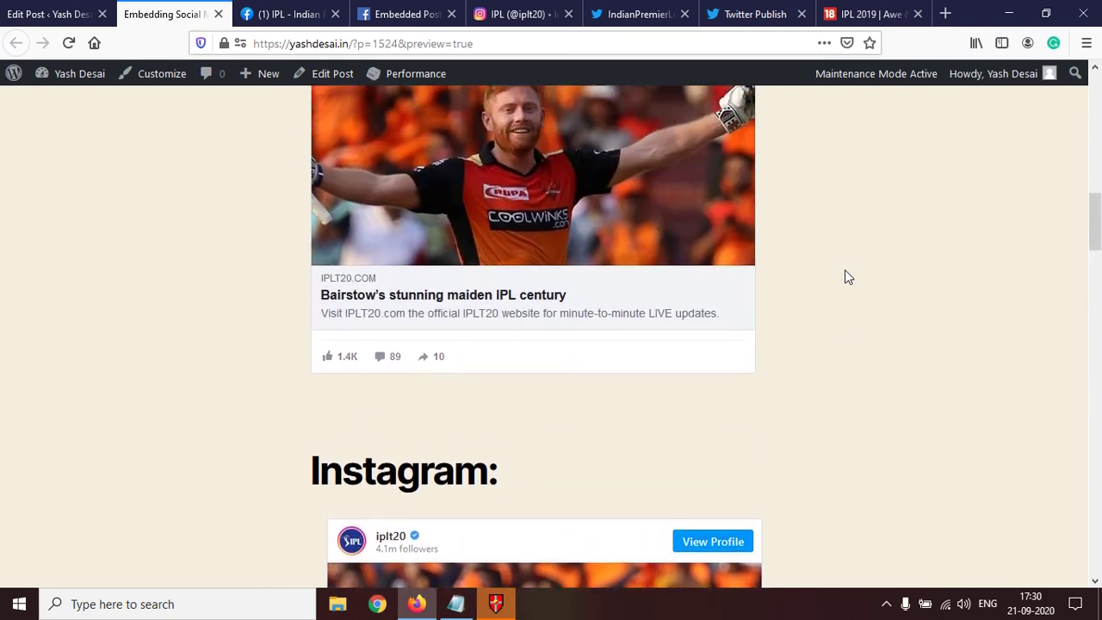
scroll(845, 277, up, 2)
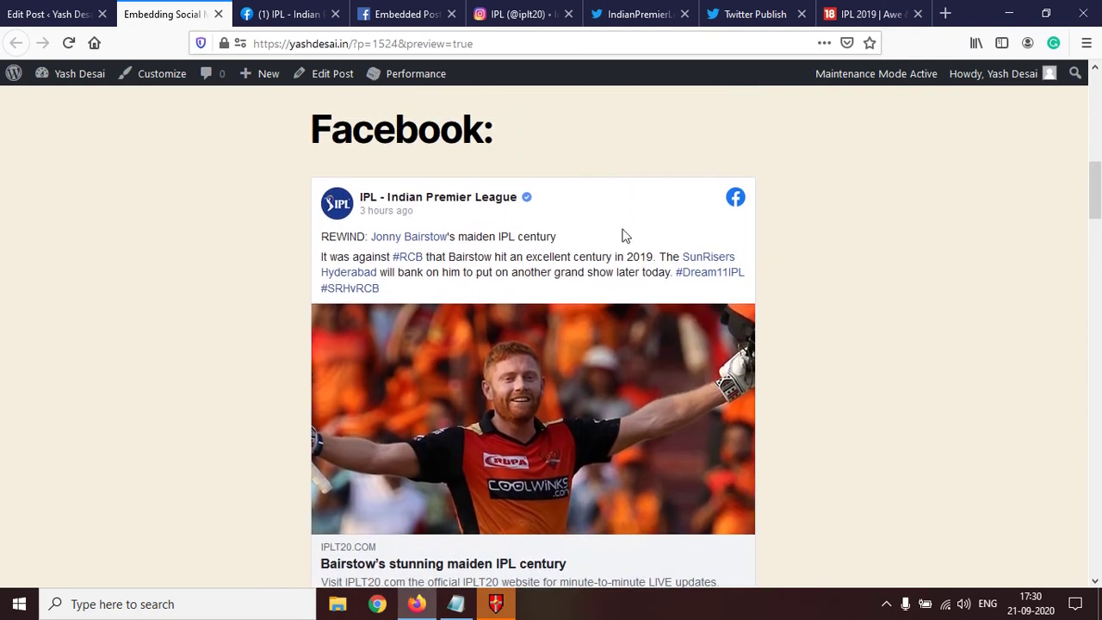
scroll(557, 428, down, 4)
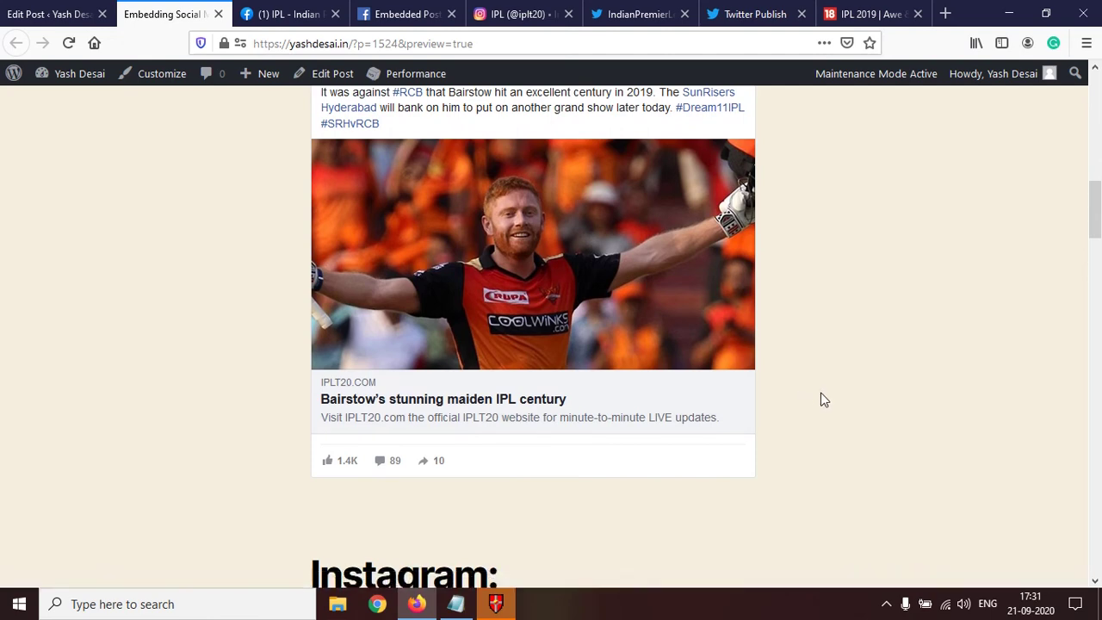
scroll(859, 410, up, 10)
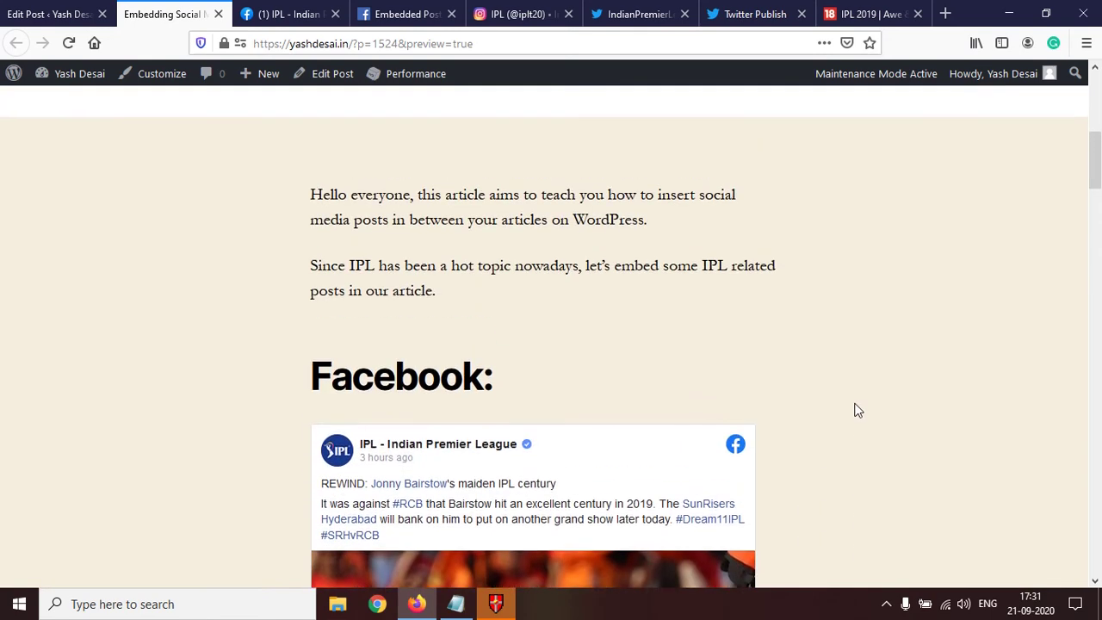
scroll(708, 472, down, 8)
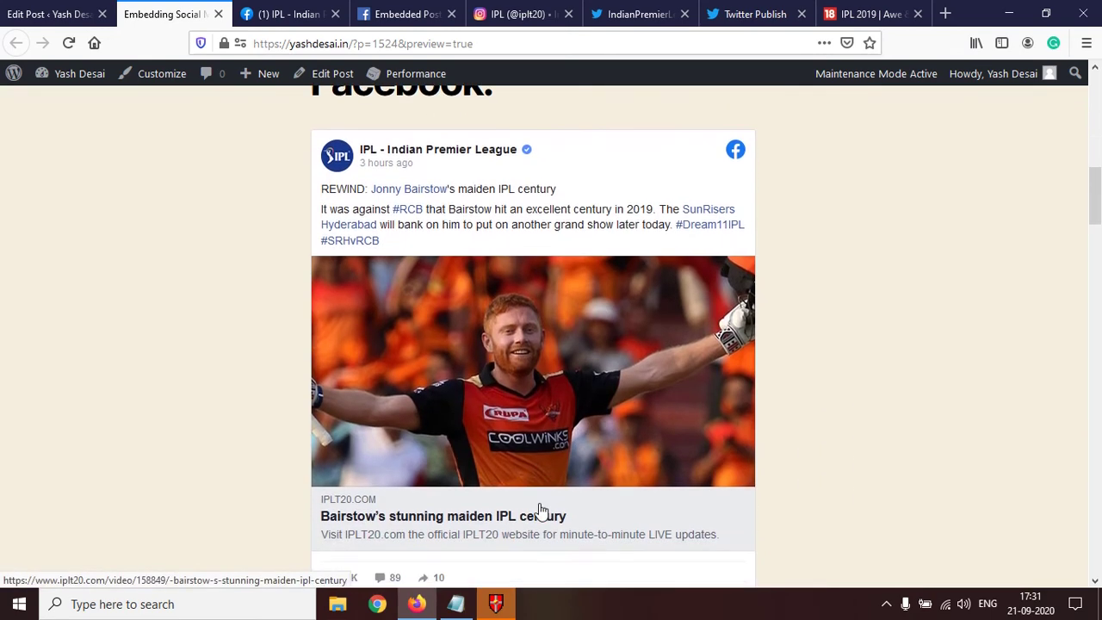
scroll(529, 462, down, 18)
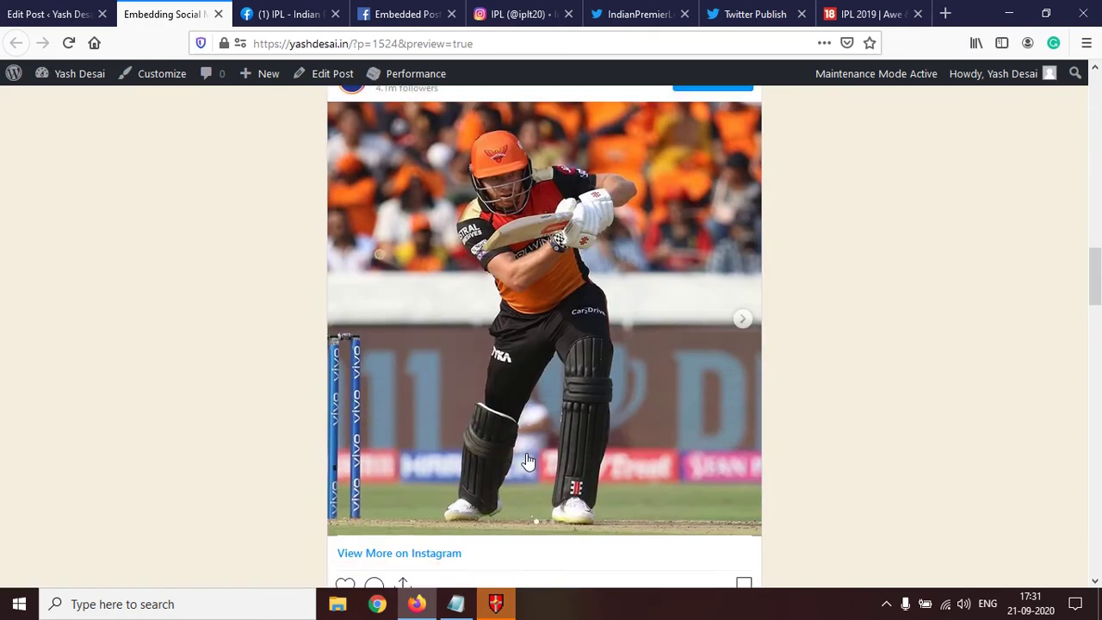
scroll(529, 463, up, 16)
scroll(529, 462, up, 20)
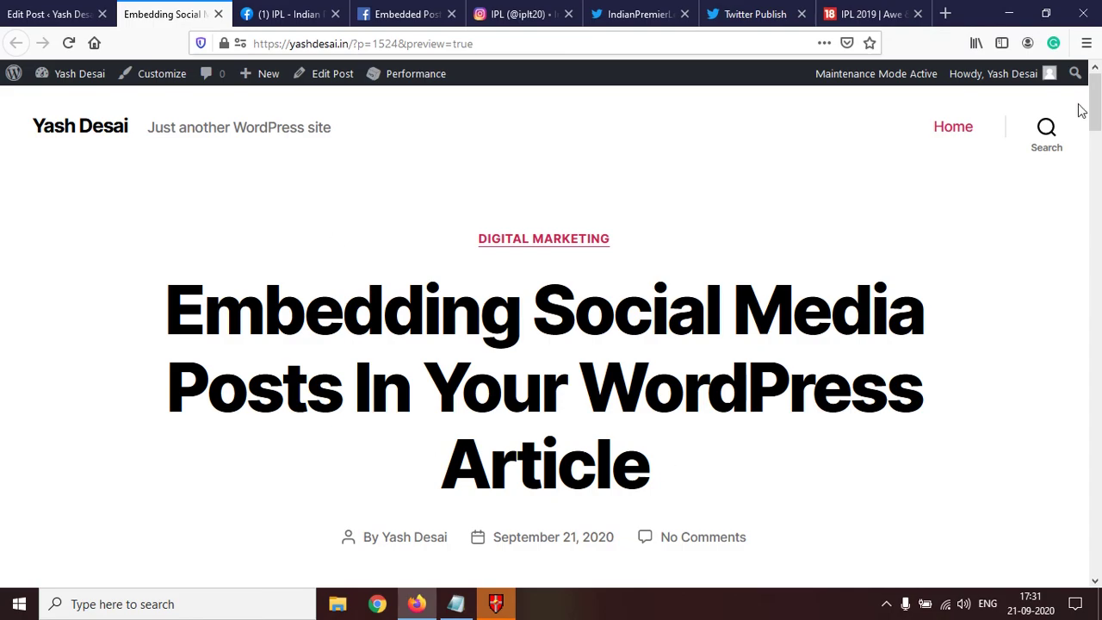
click(50, 11)
Switch the editor to Visual mode to see the embeds rendered, then save the draft and refresh the preview
scroll(556, 256, up, 10)
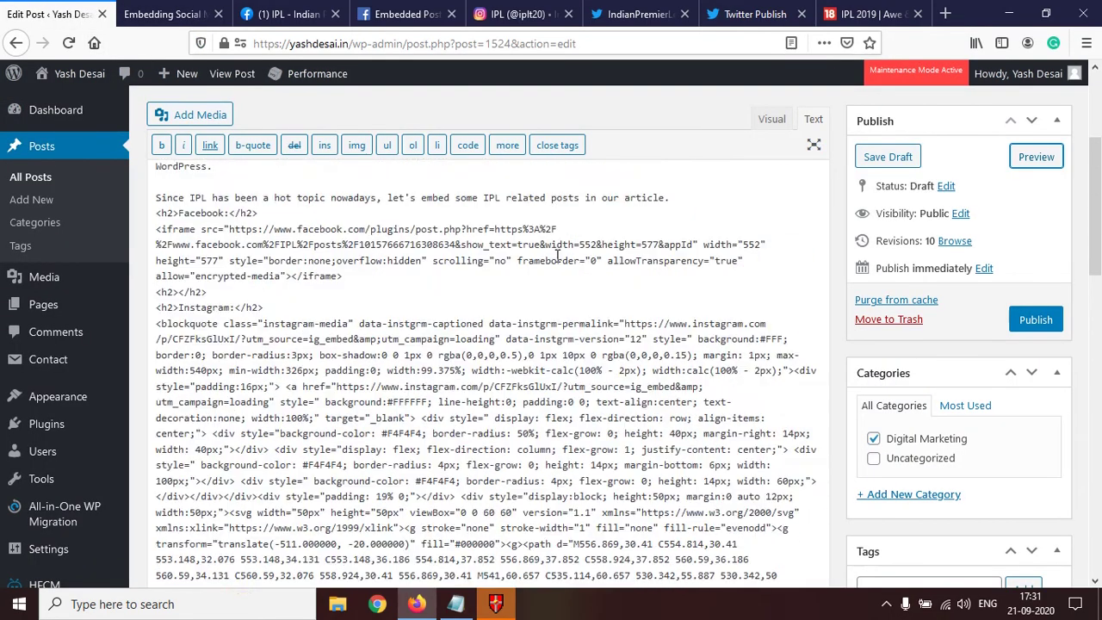
click(774, 318)
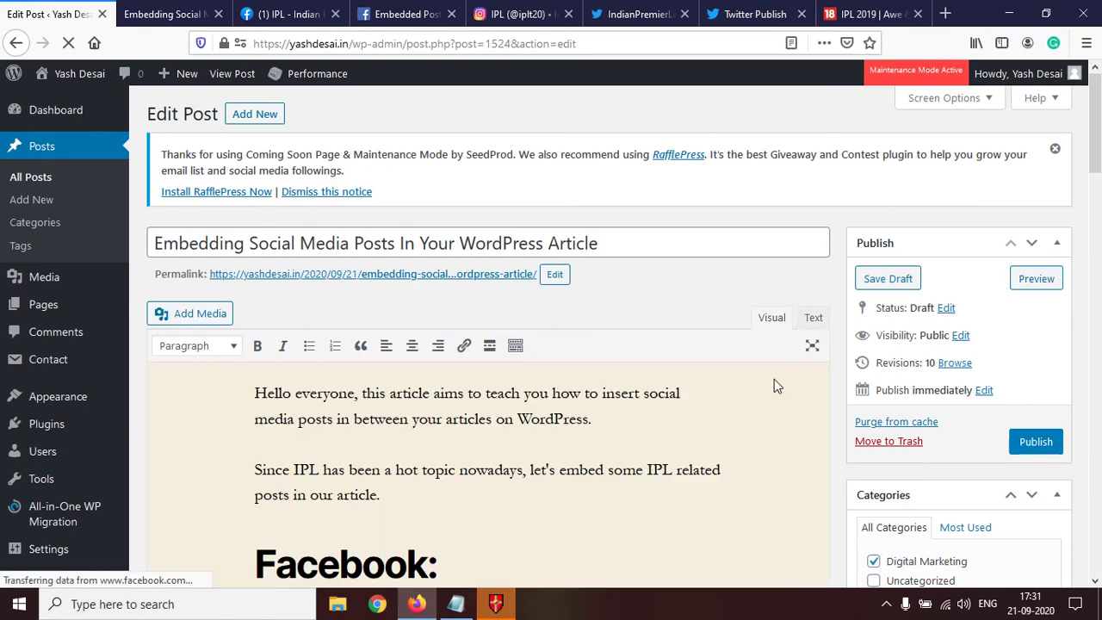
scroll(768, 389, down, 5)
scroll(766, 385, up, 2)
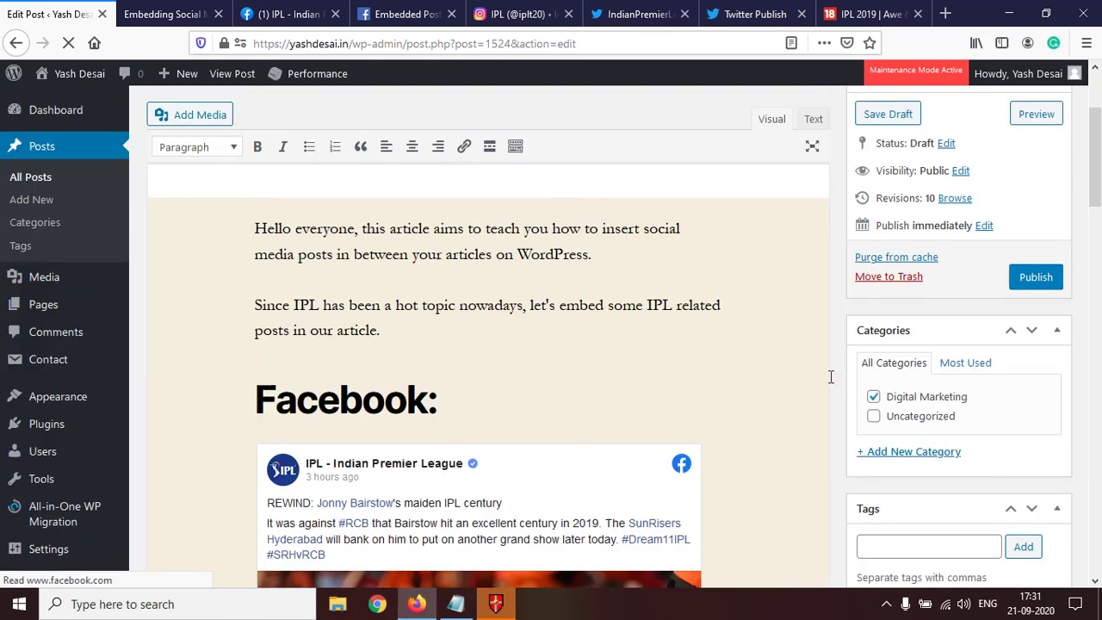
scroll(1023, 299, up, 2)
scroll(763, 305, down, 10)
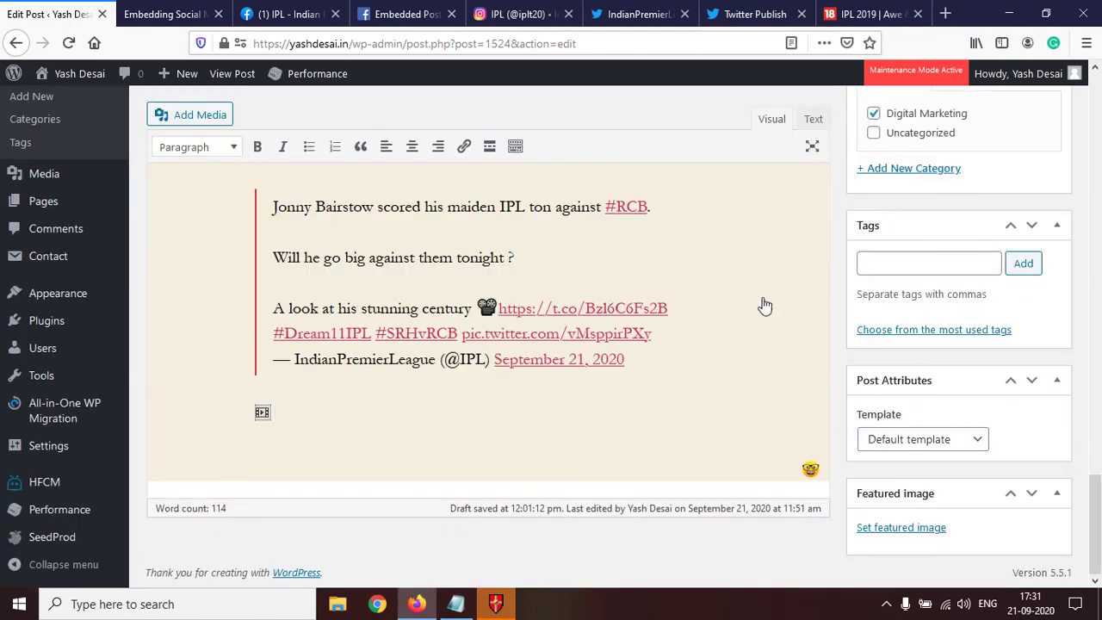
scroll(745, 309, up, 10)
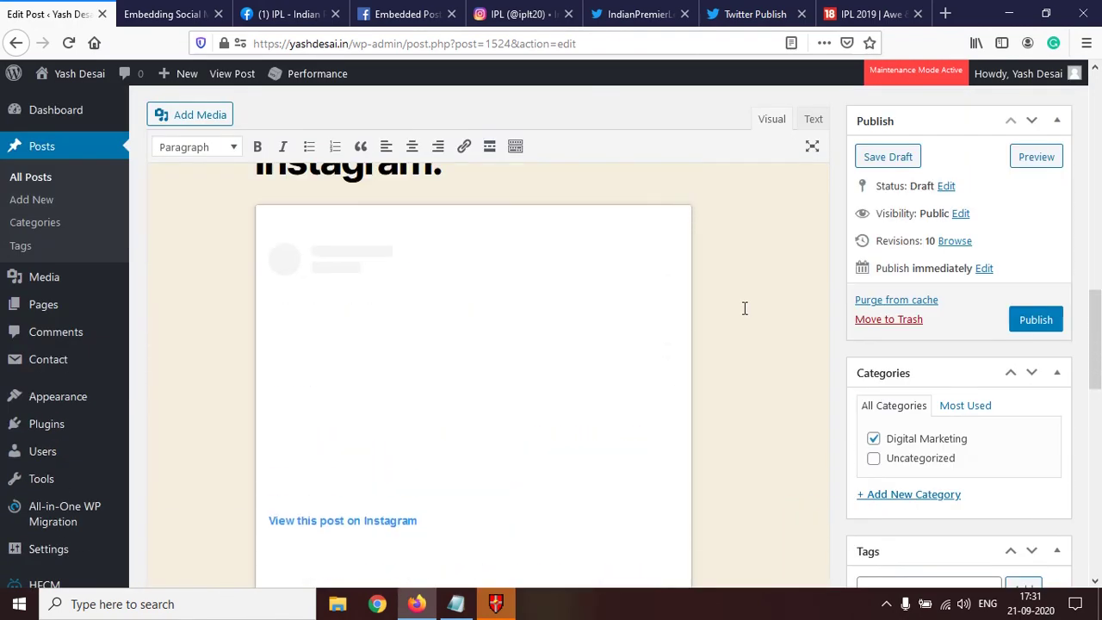
scroll(746, 308, up, 6)
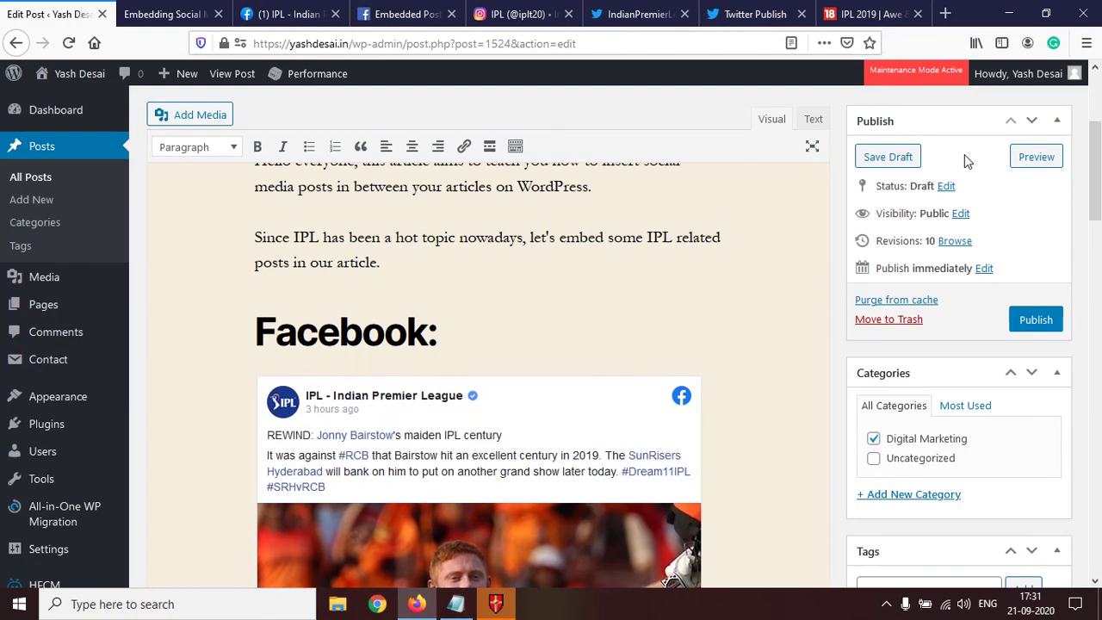
click(889, 157)
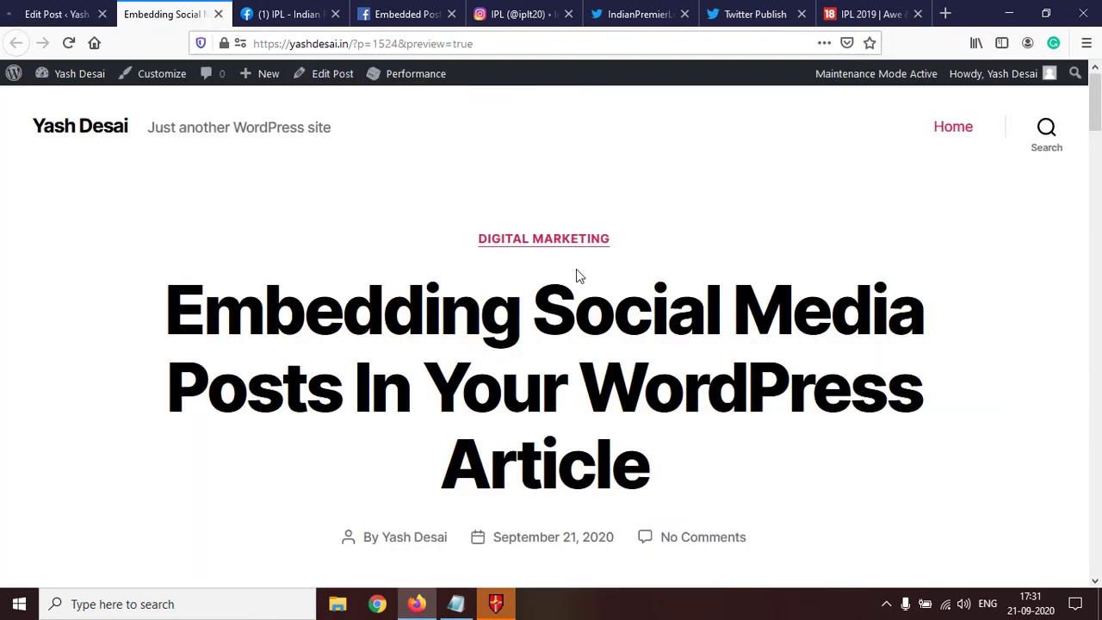
scroll(552, 278, down, 9)
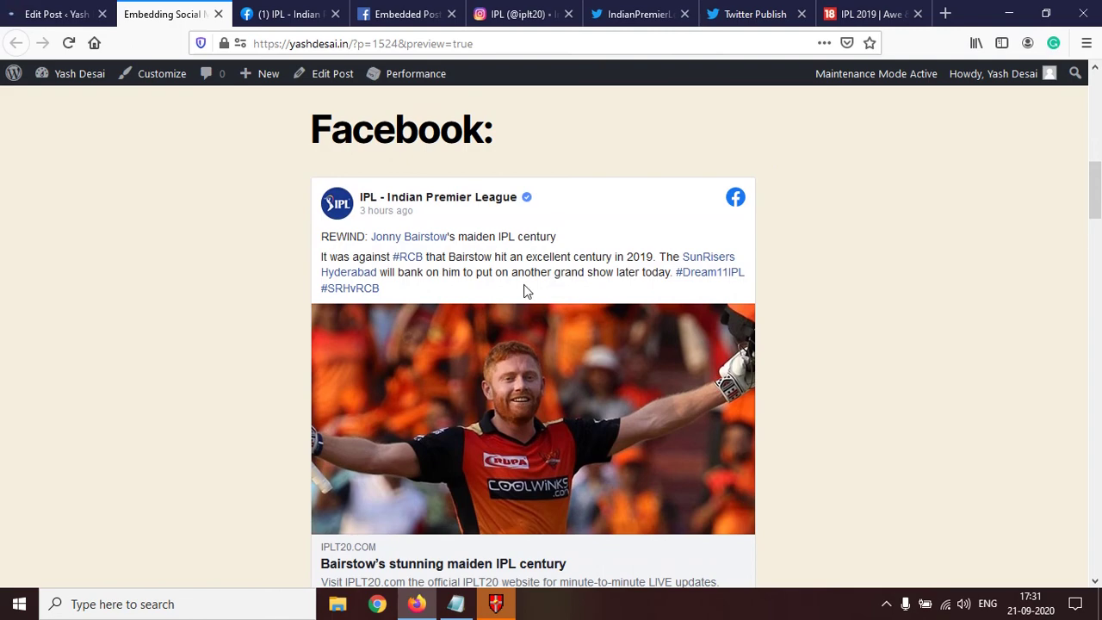
scroll(525, 291, up, 2)
scroll(525, 292, down, 7)
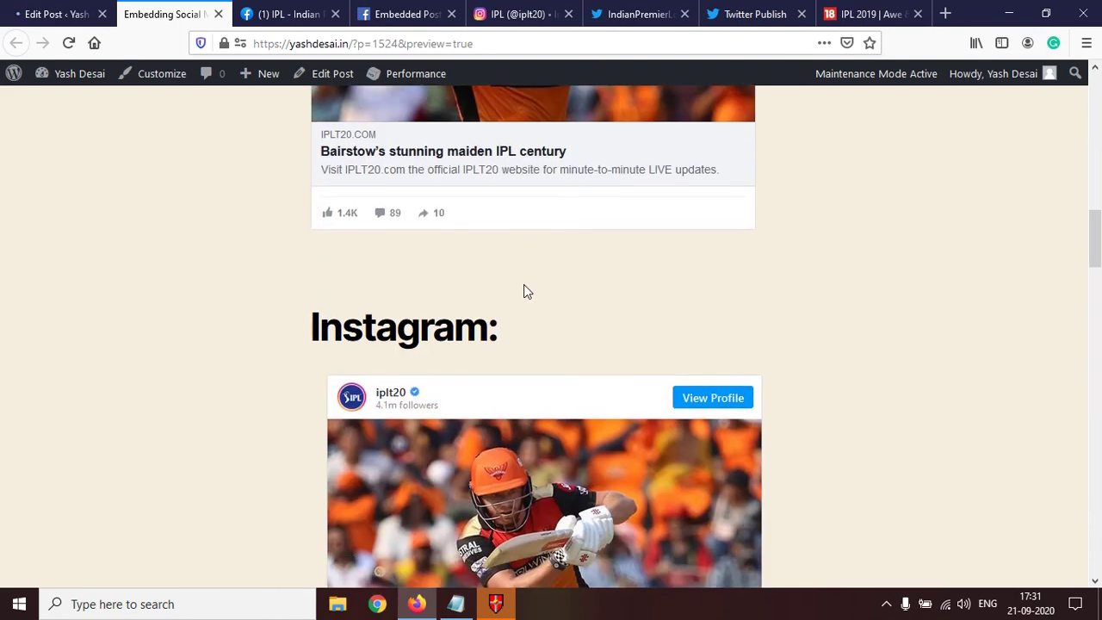
scroll(523, 286, down, 10)
scroll(523, 289, up, 4)
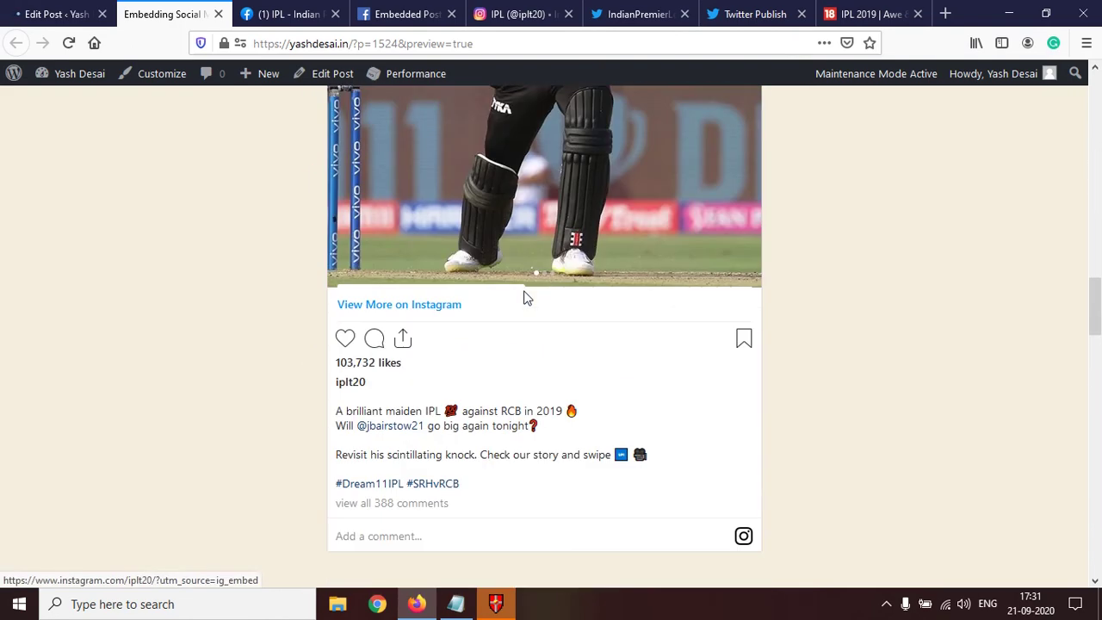
scroll(525, 293, up, 18)
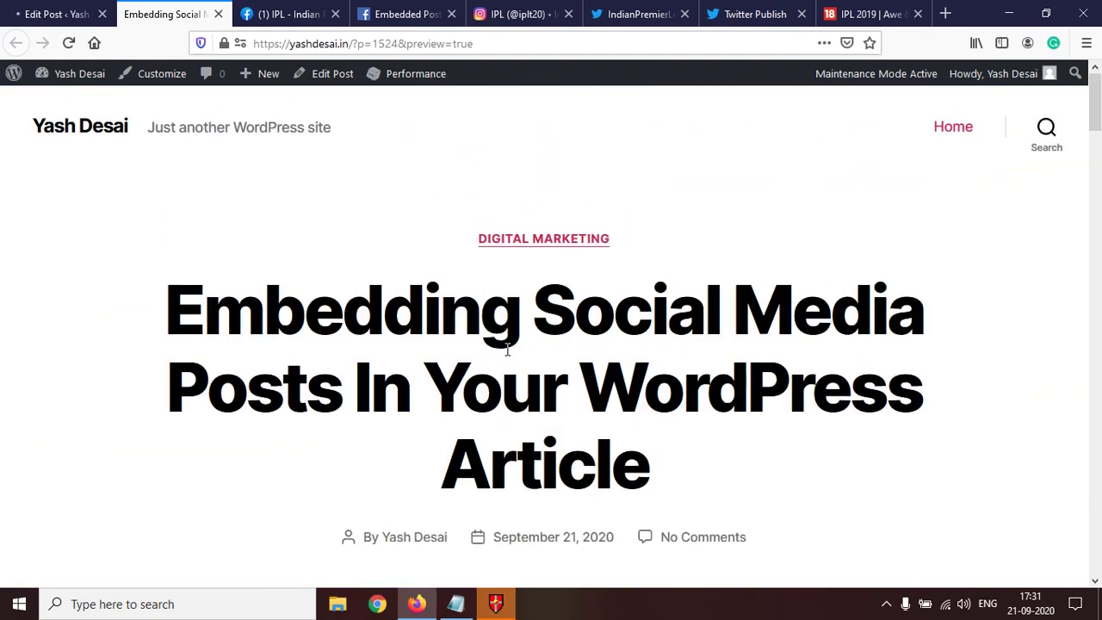
Bring up the Notepad Tutorial notes and scroll down to the like, share and subscribe closing message
click(455, 604)
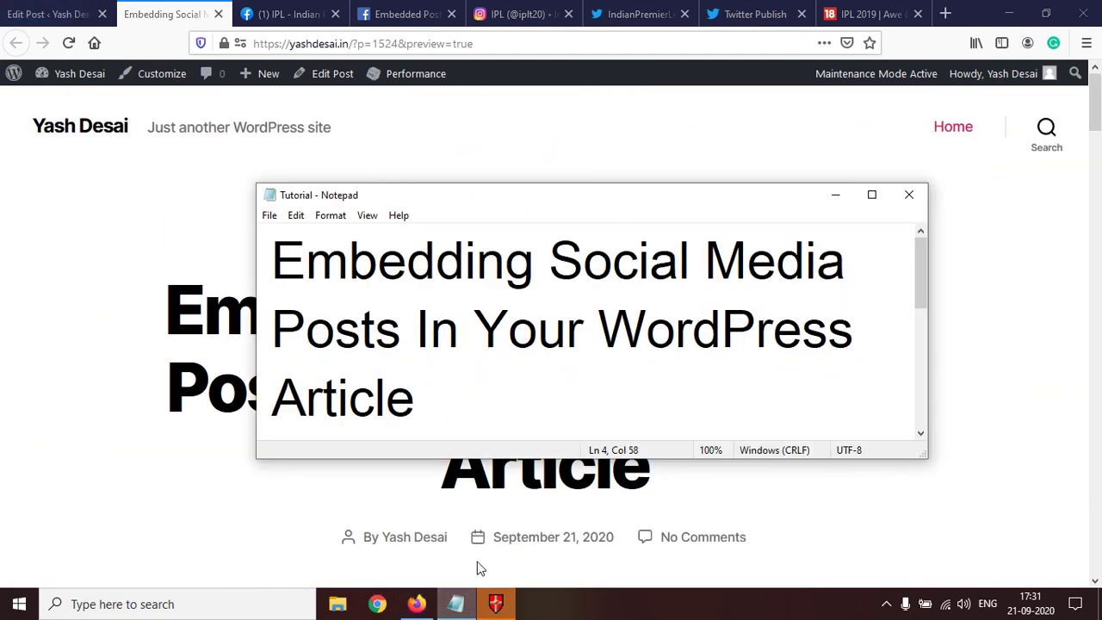
scroll(527, 340, down, 2)
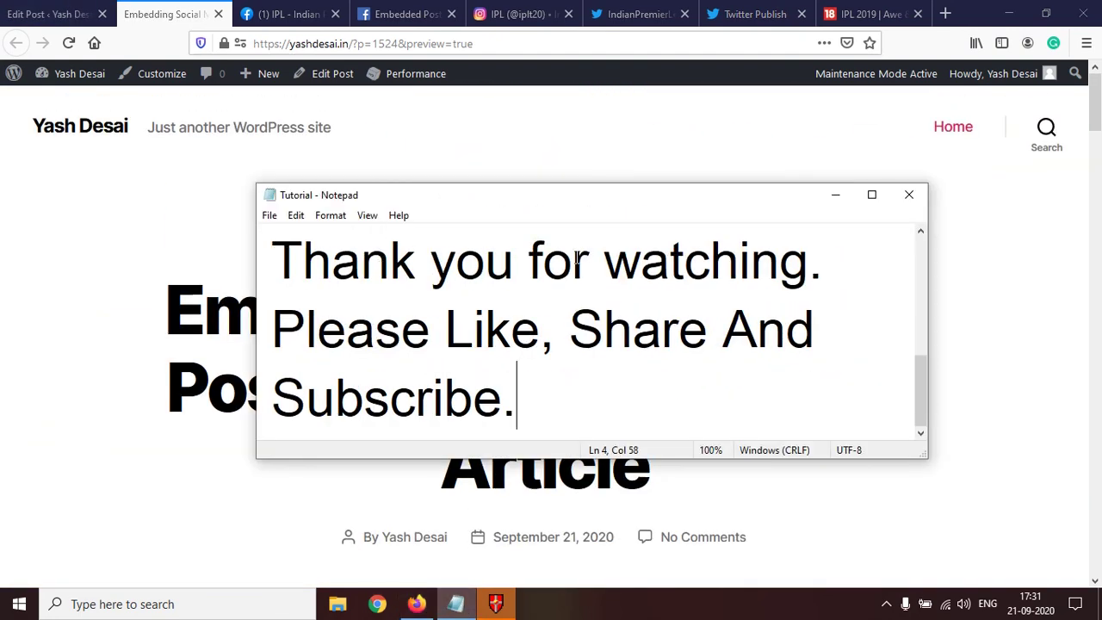